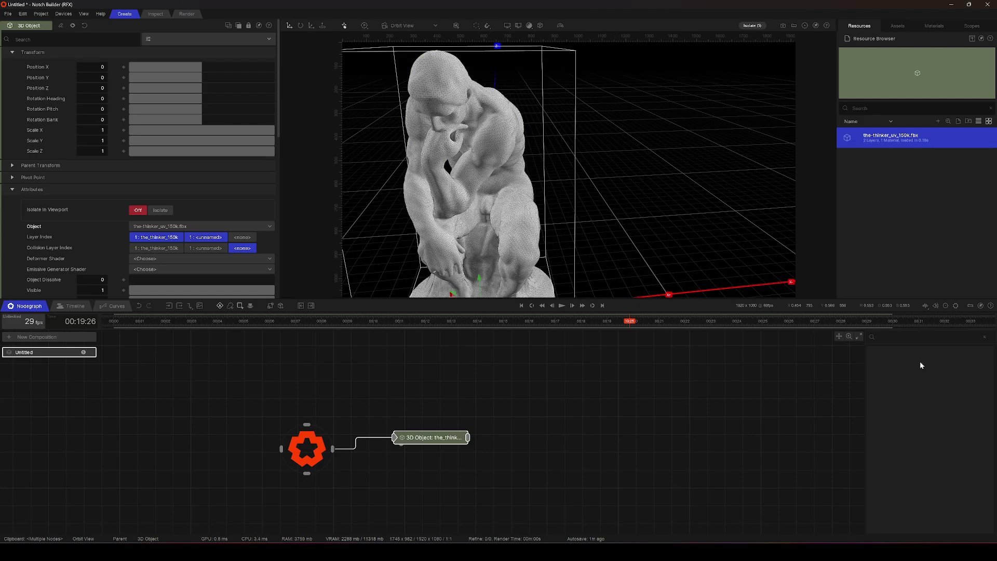
Add Distance, Combine and Fractal Noise shading nodes to the nodegraph.
type("shading")
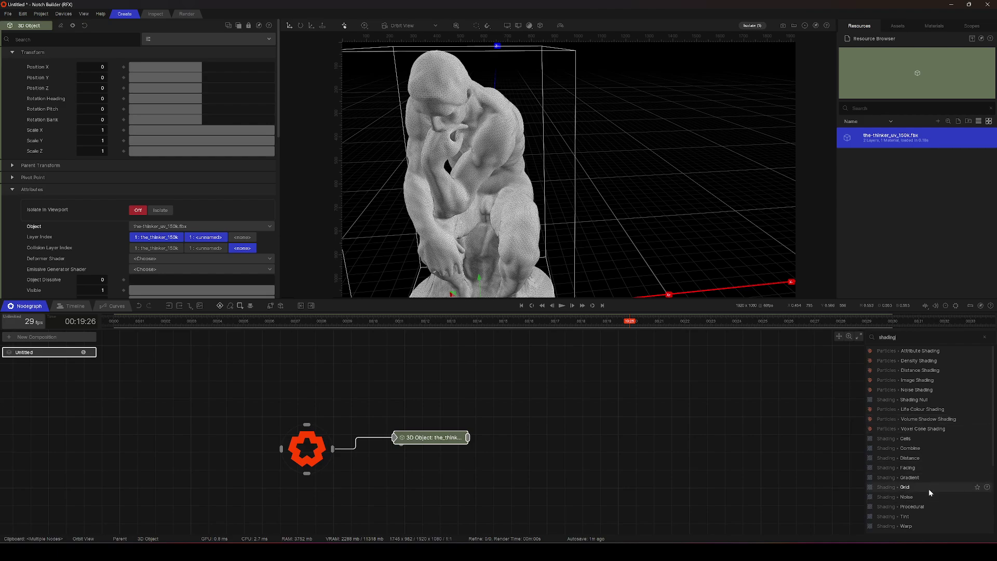
left_click_drag(932, 461, 650, 485)
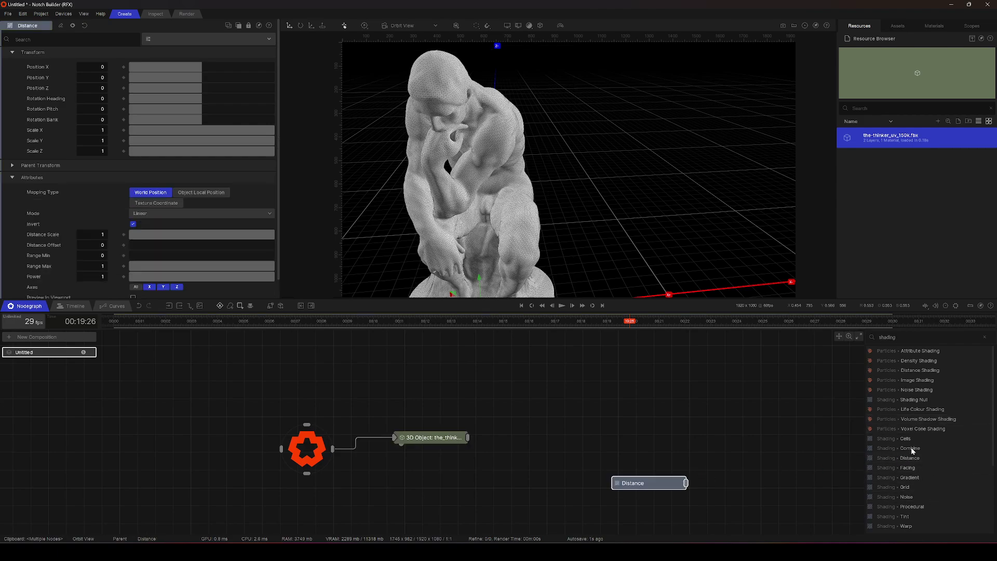
left_click_drag(912, 451, 711, 437)
scroll(908, 470, "down", 2)
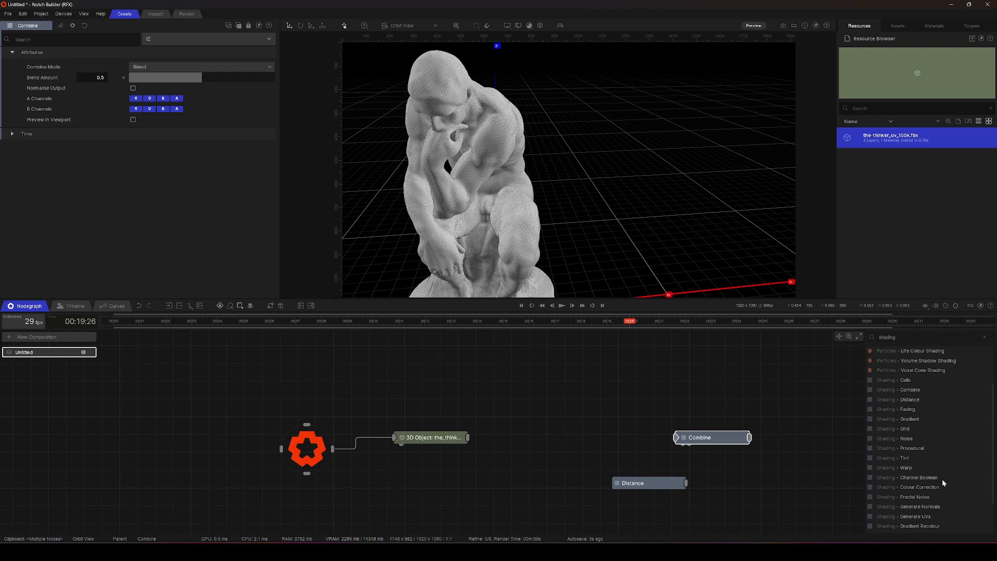
left_click_drag(915, 497, 530, 470)
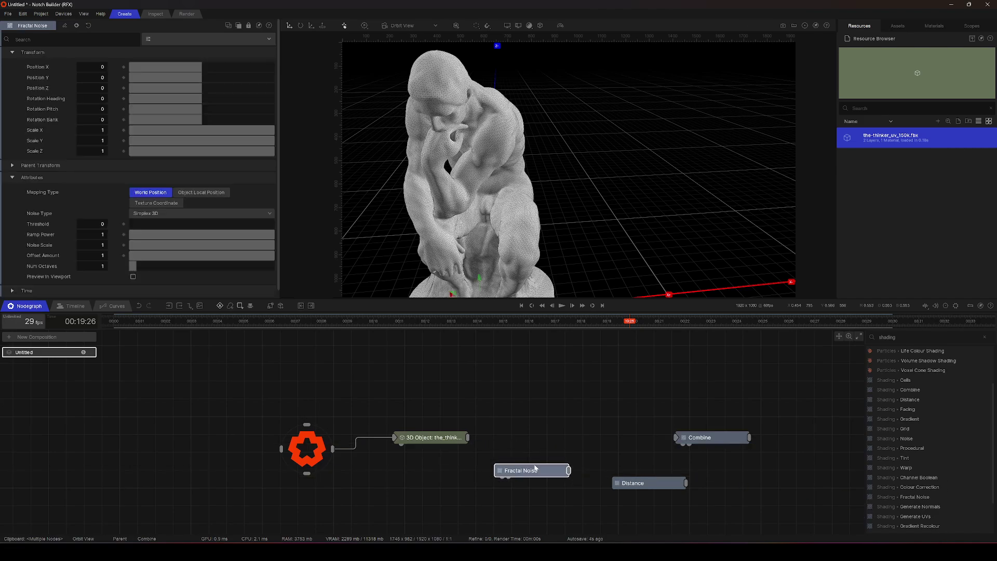
Add a Material node below the root node and connect it to the 3D Object's material input.
type("material")
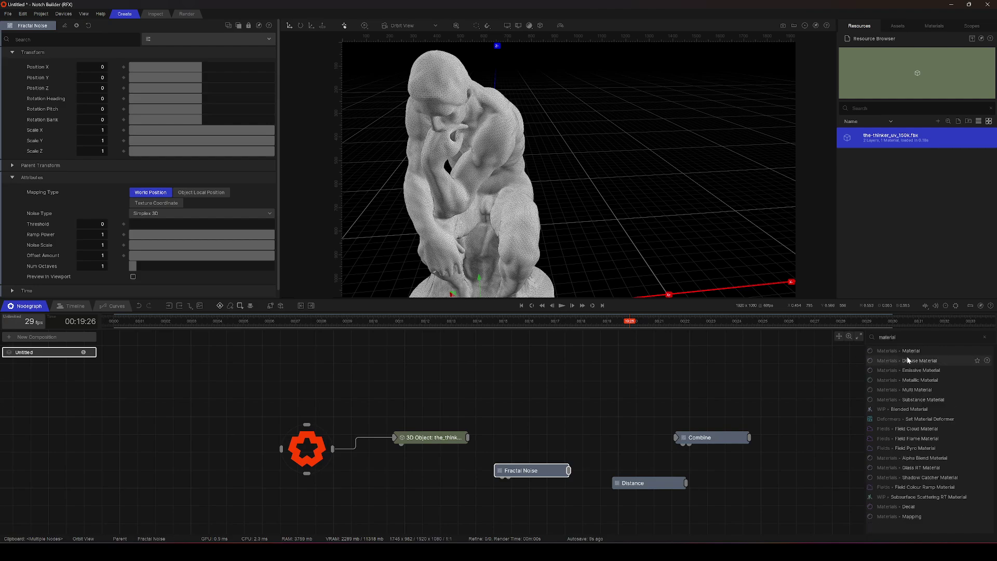
left_click_drag(908, 350, 342, 508)
middle_click_drag(406, 487, 410, 446)
scroll(418, 445, "up", 4)
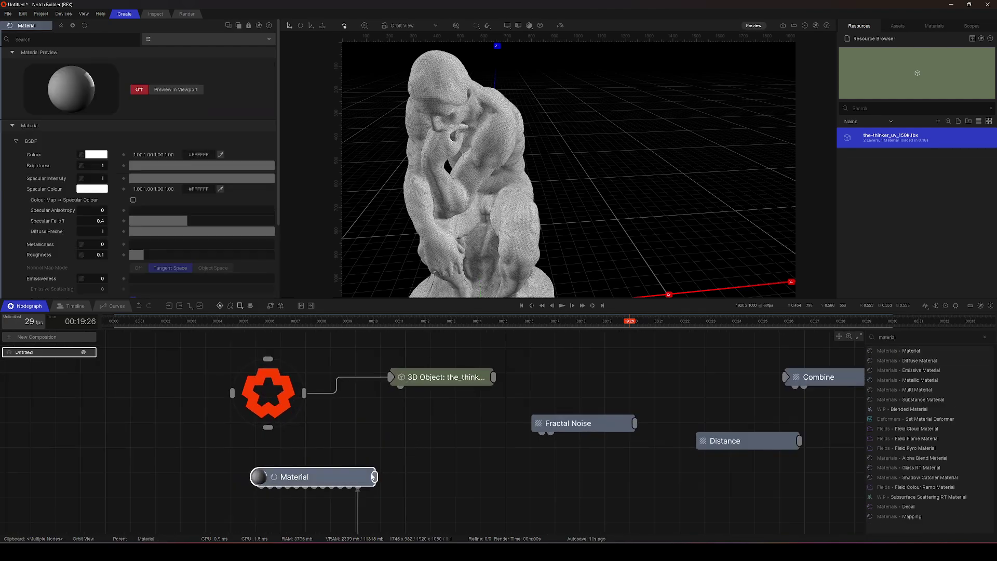
left_click_drag(375, 477, 401, 386)
middle_click_drag(619, 444, 644, 425)
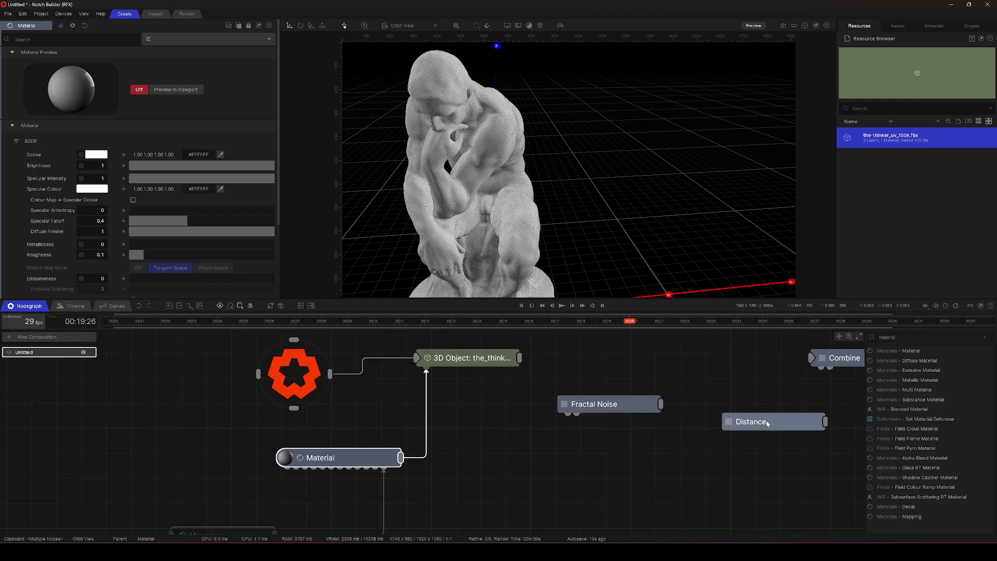
Place the Distance node beneath the Material node and connect it to the material's Colour Texture input.
left_click_drag(777, 421, 251, 508)
middle_click_drag(303, 494, 488, 463)
left_click_drag(486, 477, 478, 441)
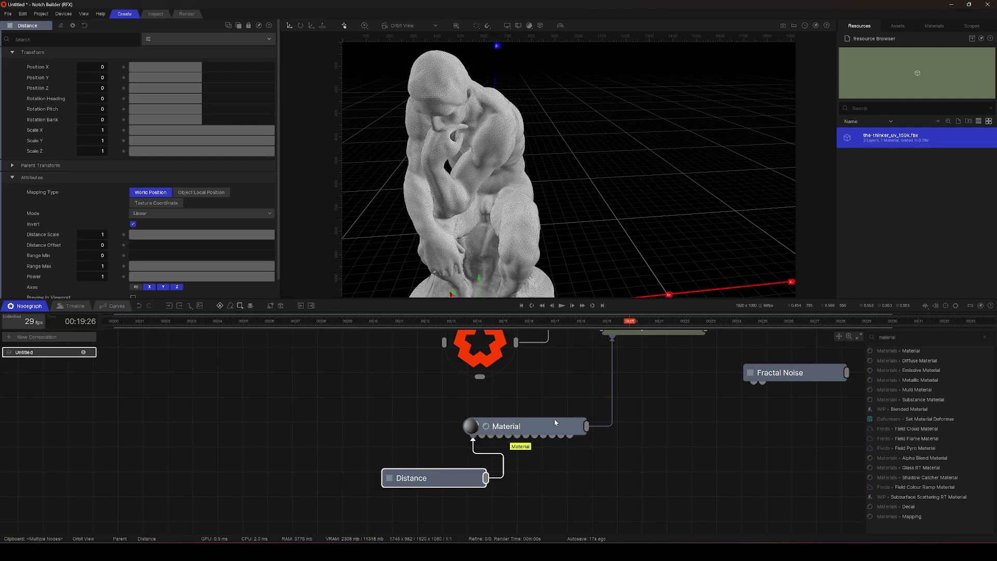
left_click(540, 421)
middle_click_drag(619, 398, 594, 428)
scroll(577, 437, "down", 3)
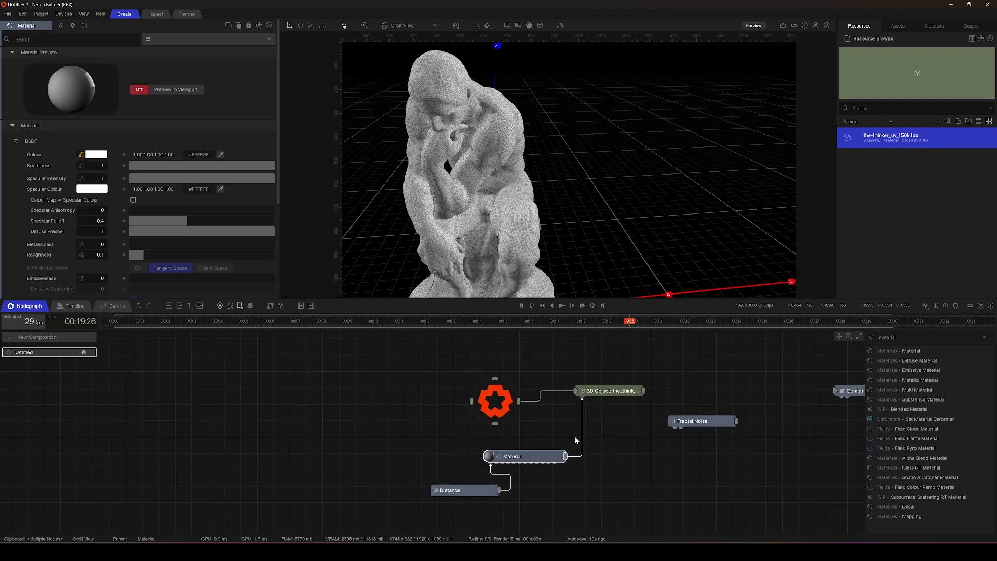
right_click_drag(514, 197, 529, 196)
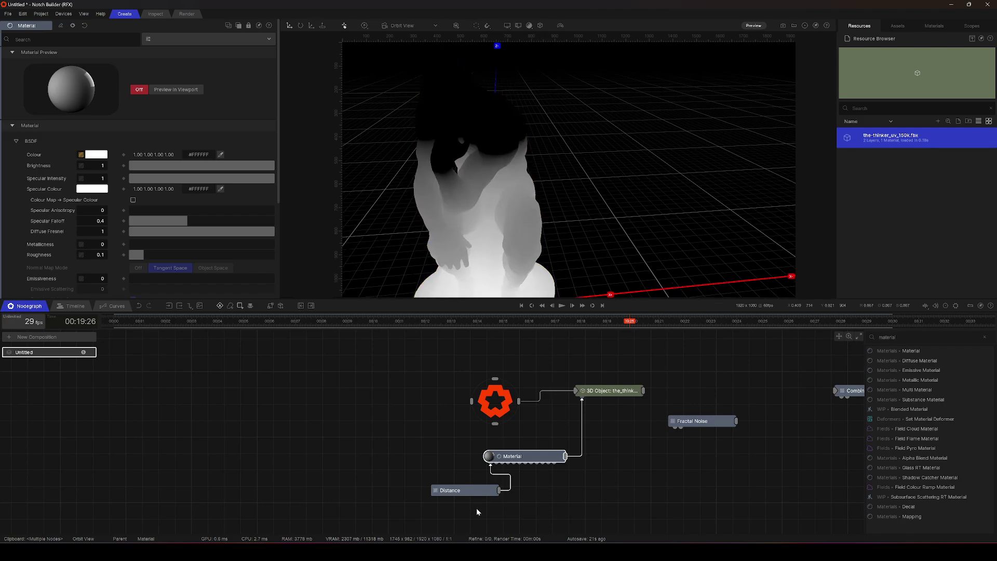
Raise the Distance node to about Y 0.23, with Distance Scale about 1.75 and Distance Offset about 0.20.
left_click(467, 491)
left_click_drag(520, 234, 542, 219)
left_click_drag(257, 235, 382, 239)
left_click_drag(133, 245, 159, 256)
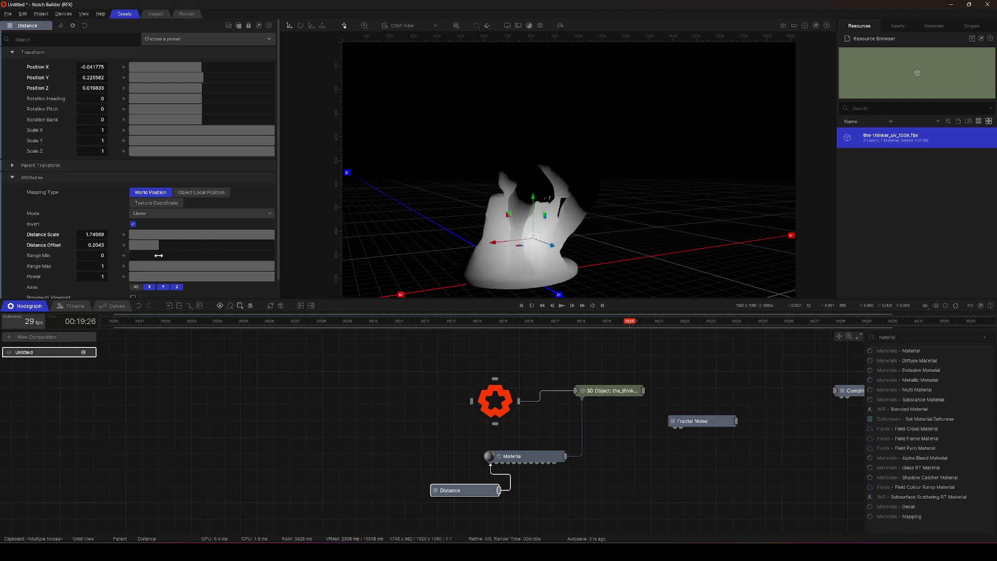
Feed Distance and Fractal Noise into Combine as Source 1 and Source 2, and connect Combine to the material's Colour Texture.
middle_click_drag(706, 428, 598, 419)
left_click_drag(598, 419, 282, 517)
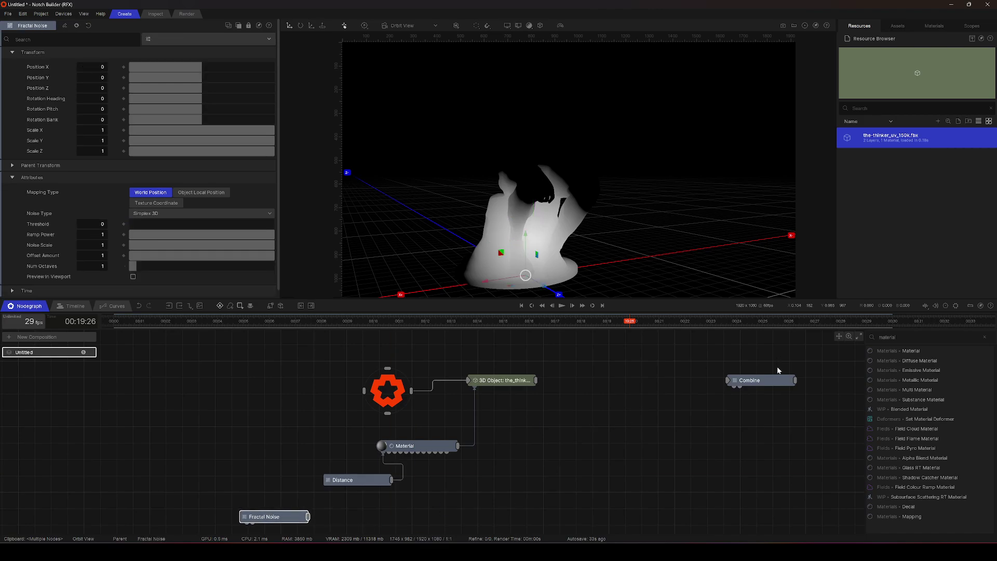
left_click_drag(756, 381, 407, 497)
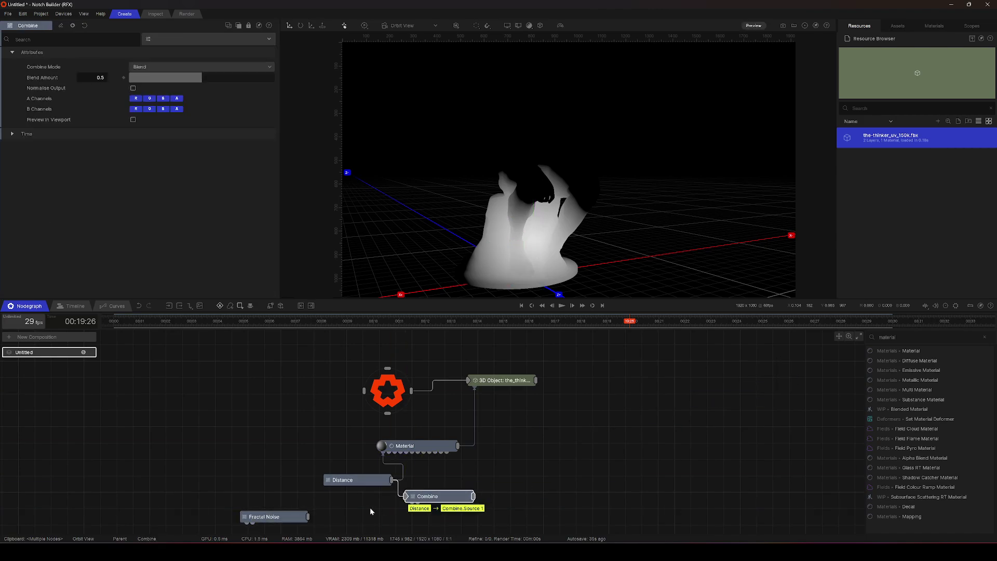
left_click_drag(310, 518, 356, 518)
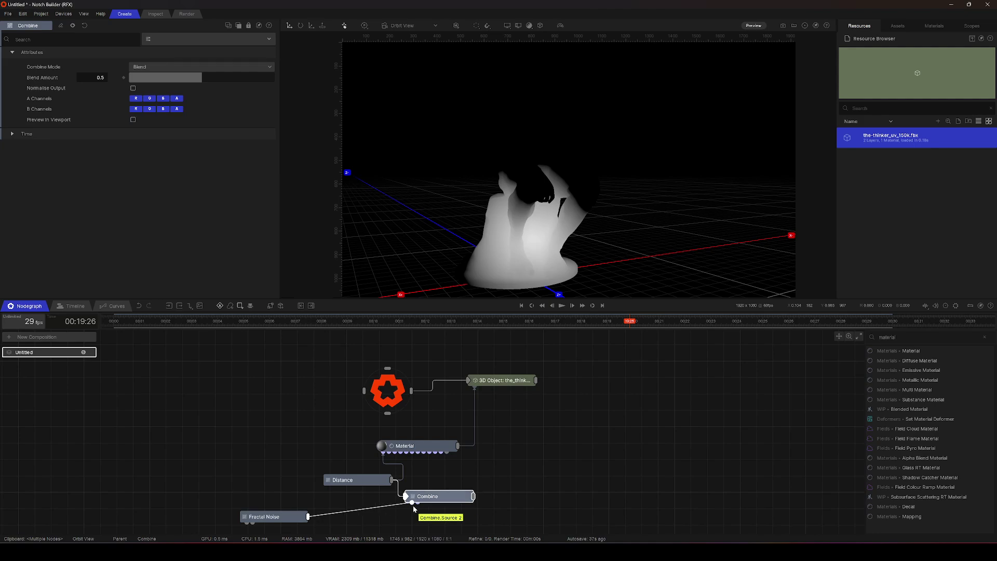
left_click_drag(413, 506, 413, 505)
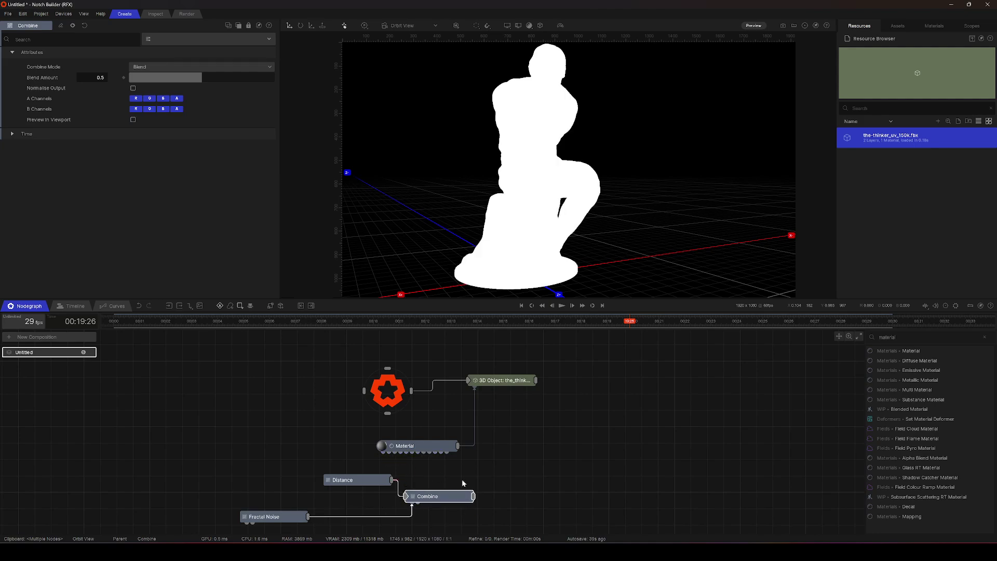
left_click_drag(473, 497, 382, 452)
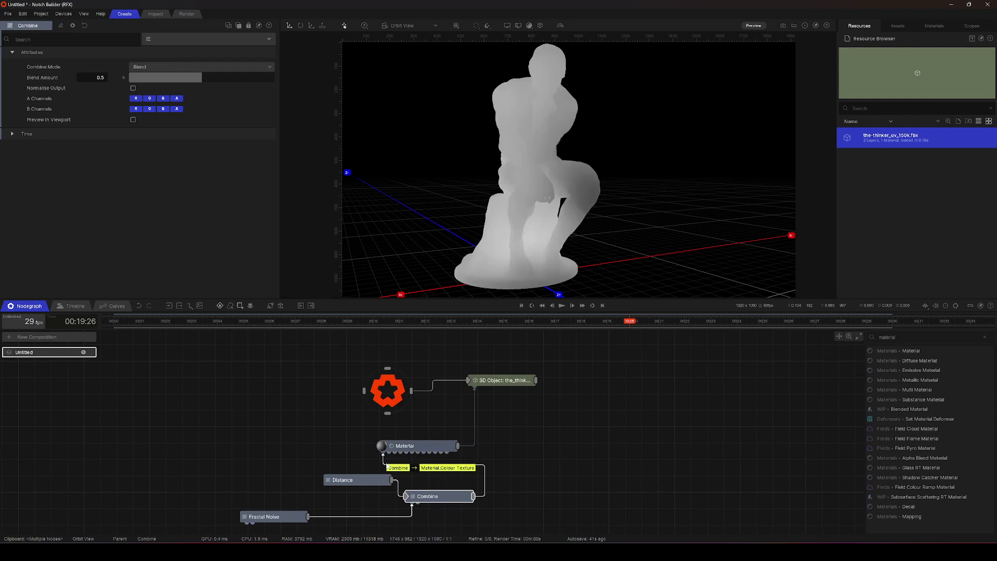
Increase the Fractal Noise node's Noise Scale to about 10.2.
left_click(258, 517)
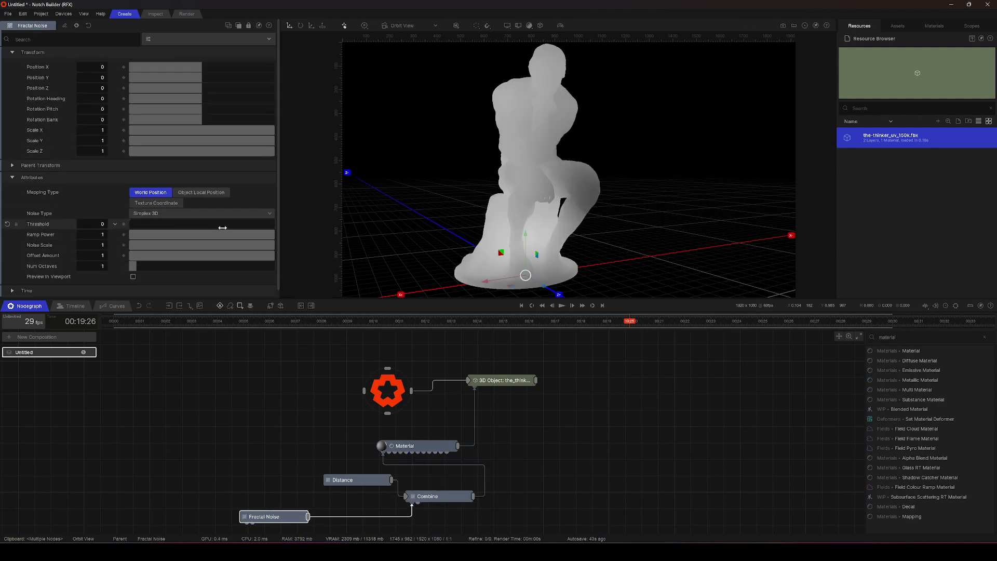
left_click_drag(260, 249, 930, 245)
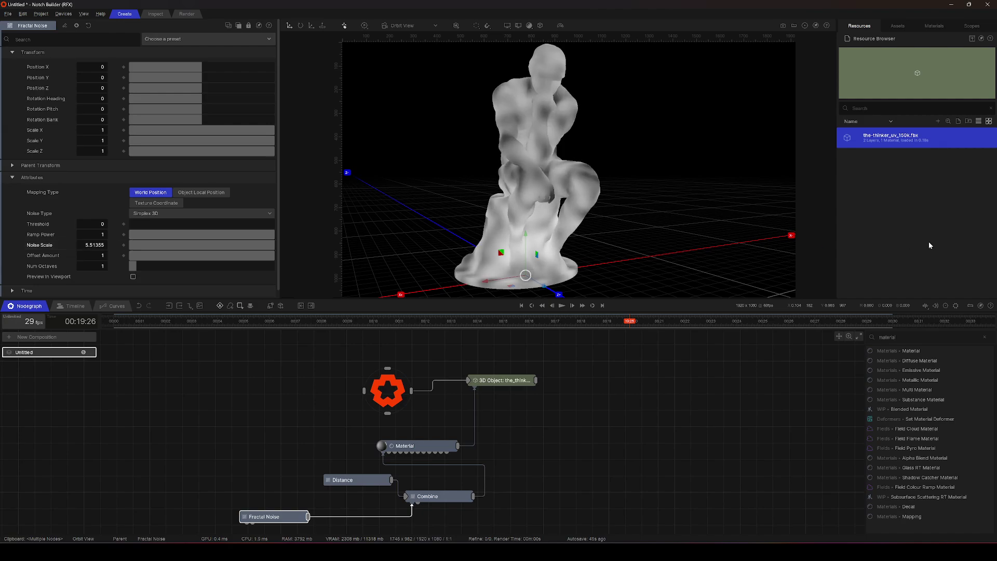
left_click_drag(289, 252, 399, 238)
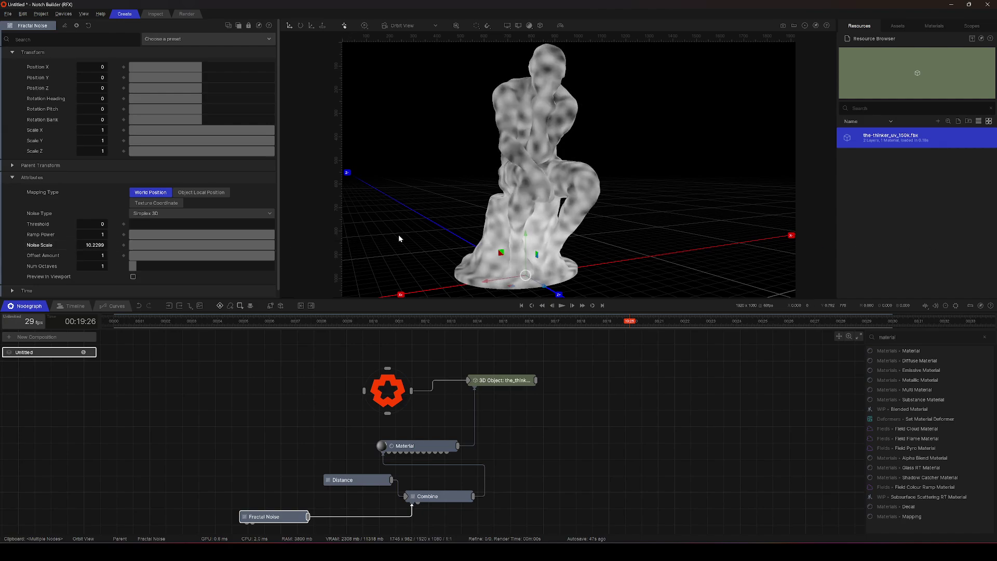
Set the Combine node's Blend Amount to 1, try the Add mode, and set its Combine Mode to Subtract.
left_click(431, 501)
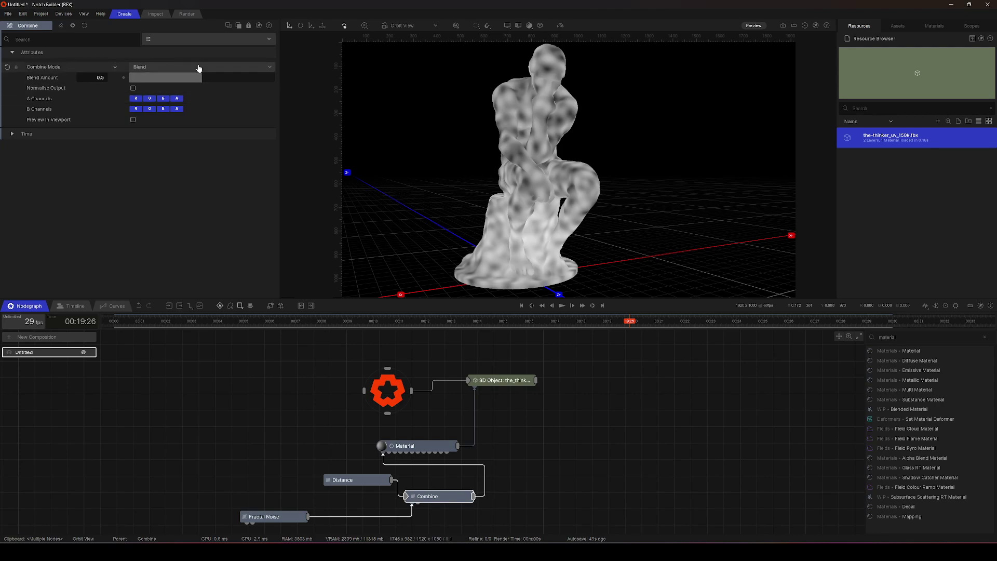
left_click_drag(197, 77, 321, 70)
left_click(221, 68)
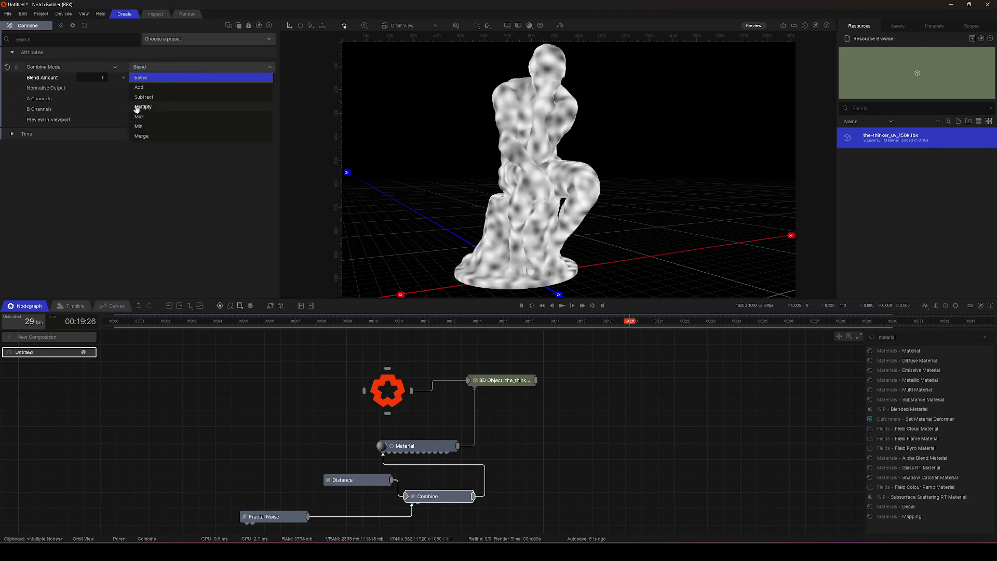
left_click(152, 88)
left_click(166, 68)
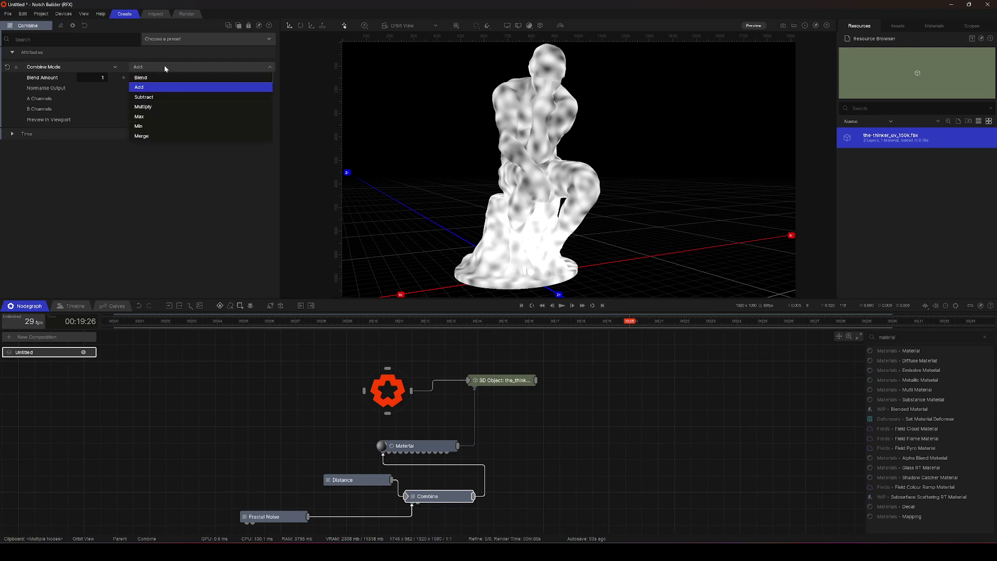
left_click(154, 98)
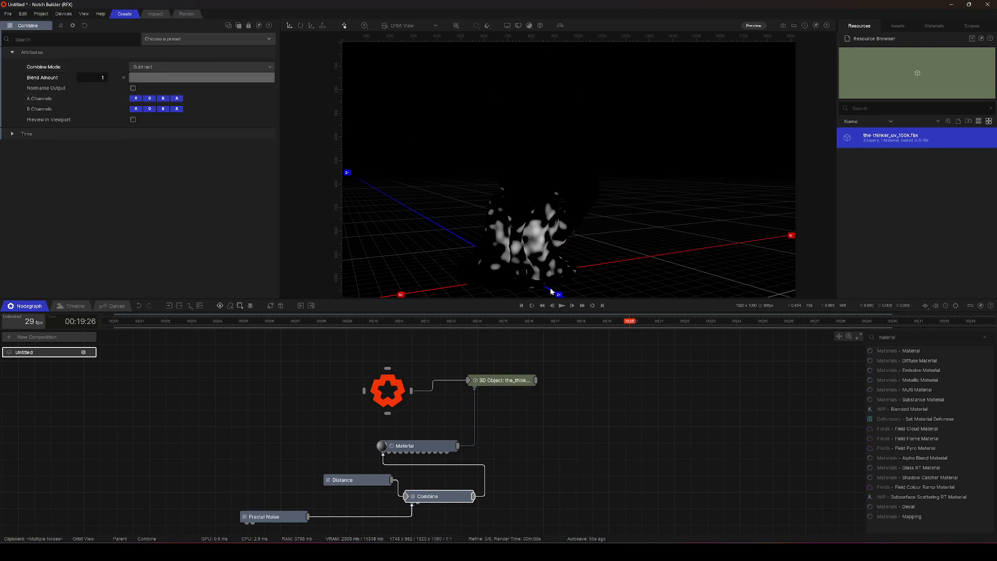
Move the Distance node up to about Y 0.68 and reduce its Distance Offset to about 0.06 and Distance Scale to about 1.21.
left_click_drag(550, 288, 548, 229)
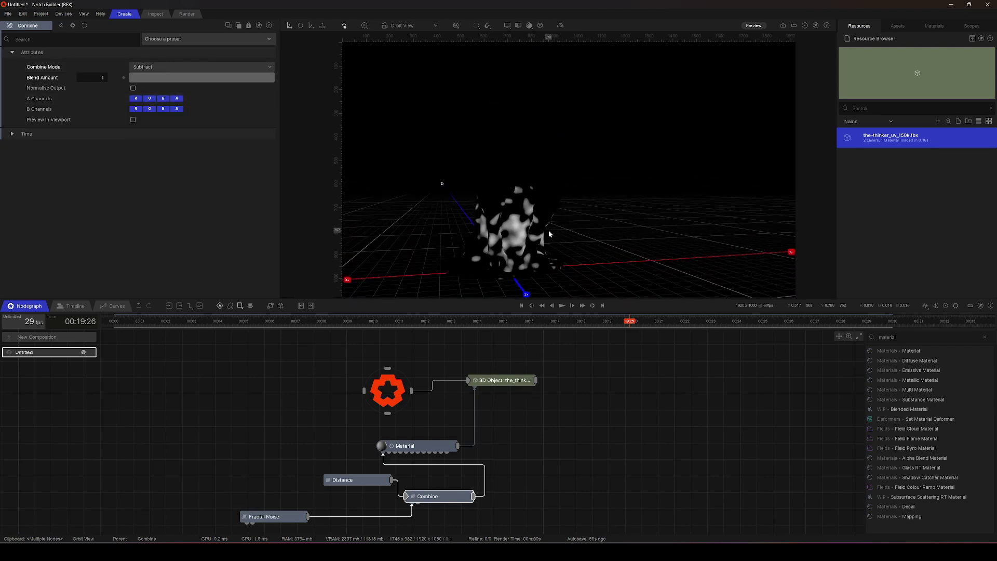
left_click(356, 480)
left_click_drag(514, 200, 501, 96)
left_click(277, 516)
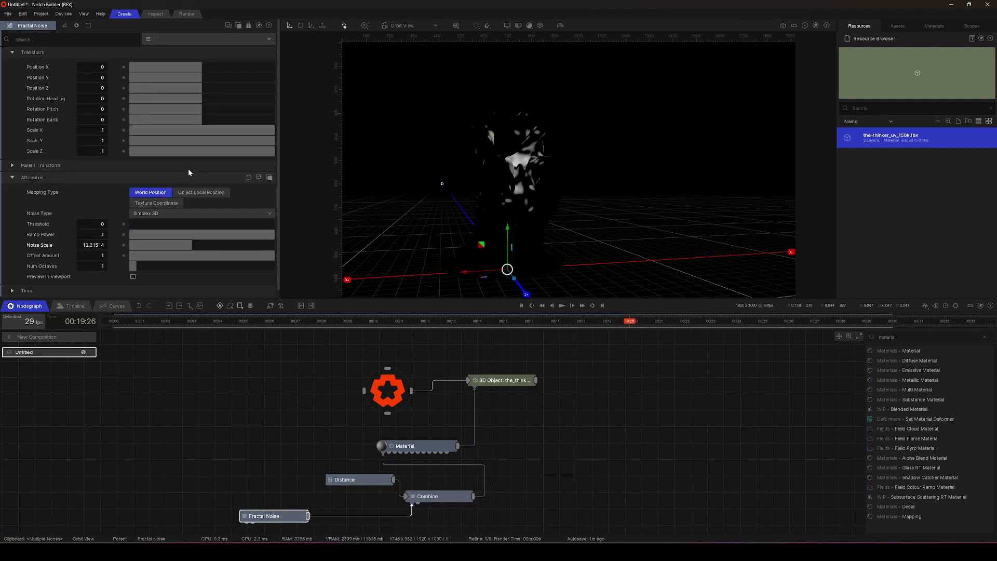
left_click(349, 485)
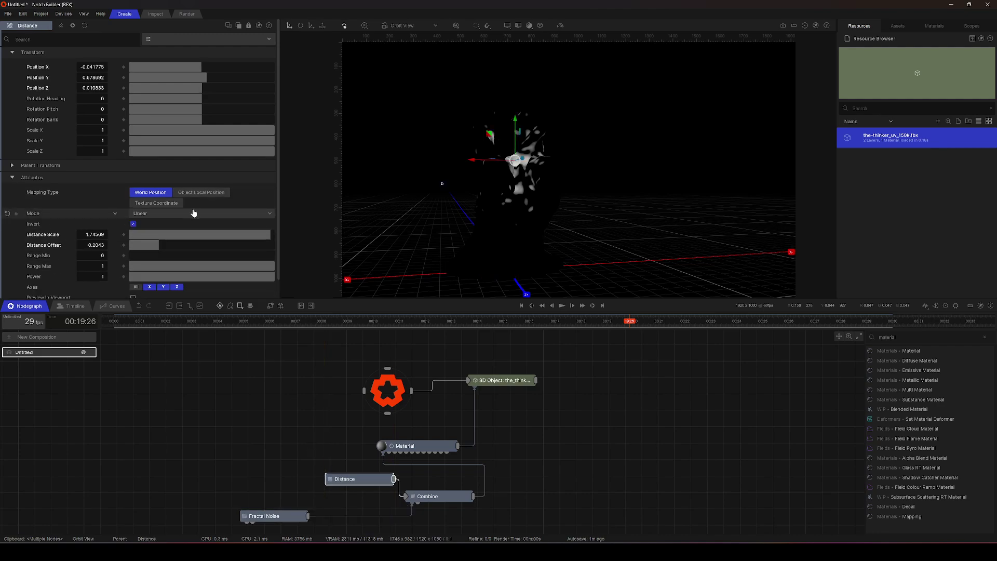
left_click_drag(155, 246, 138, 248)
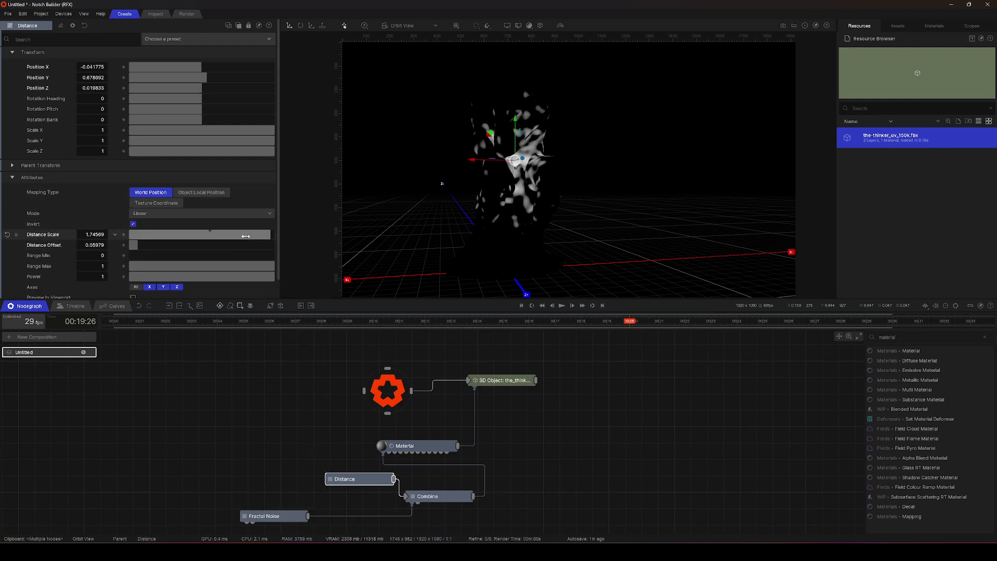
left_click_drag(250, 236, 223, 236)
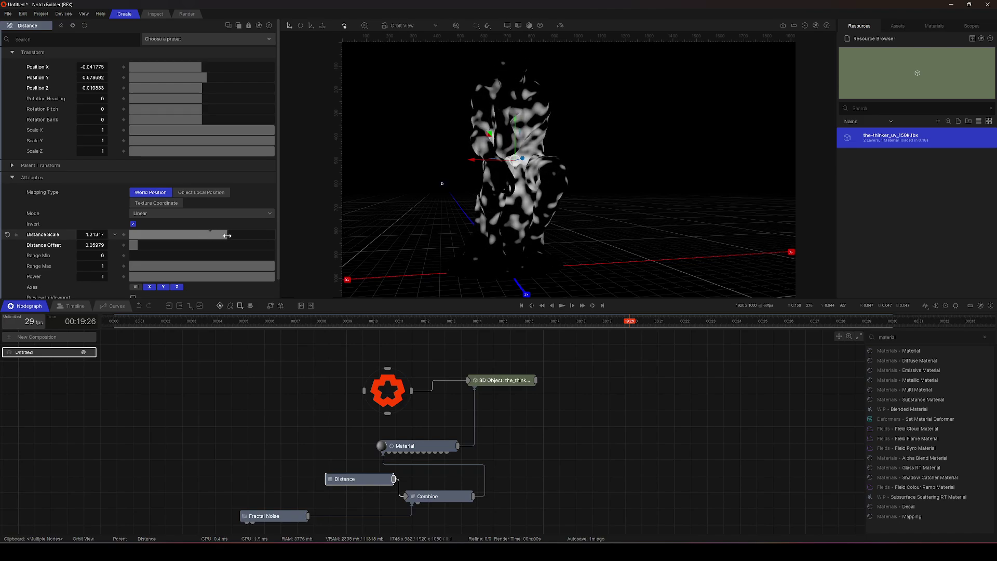
Change the Fractal Noise type to Warped 1, with Noise Scale about 3.5 and Offset Amount about 0.74.
left_click(278, 517)
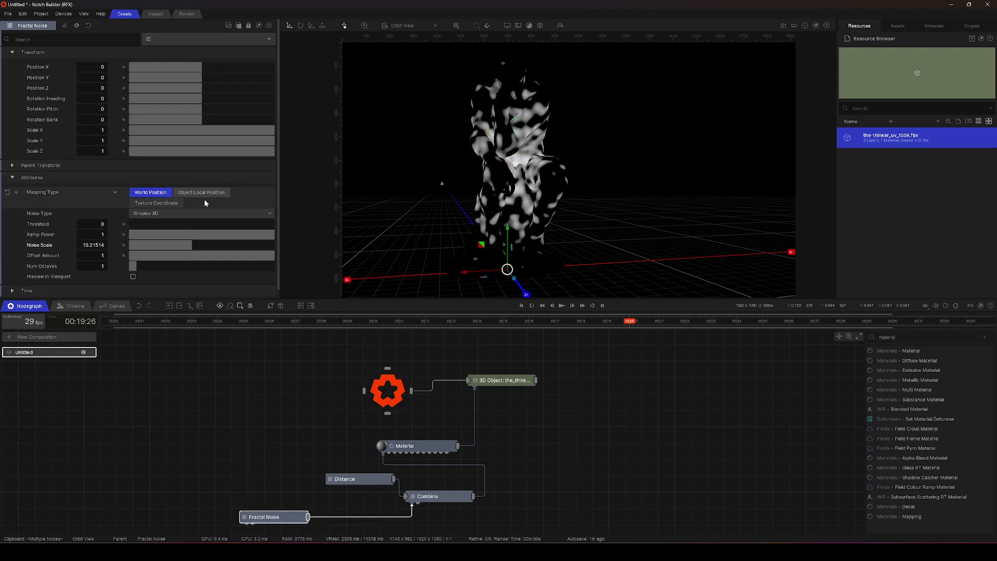
left_click(156, 214)
left_click(145, 194)
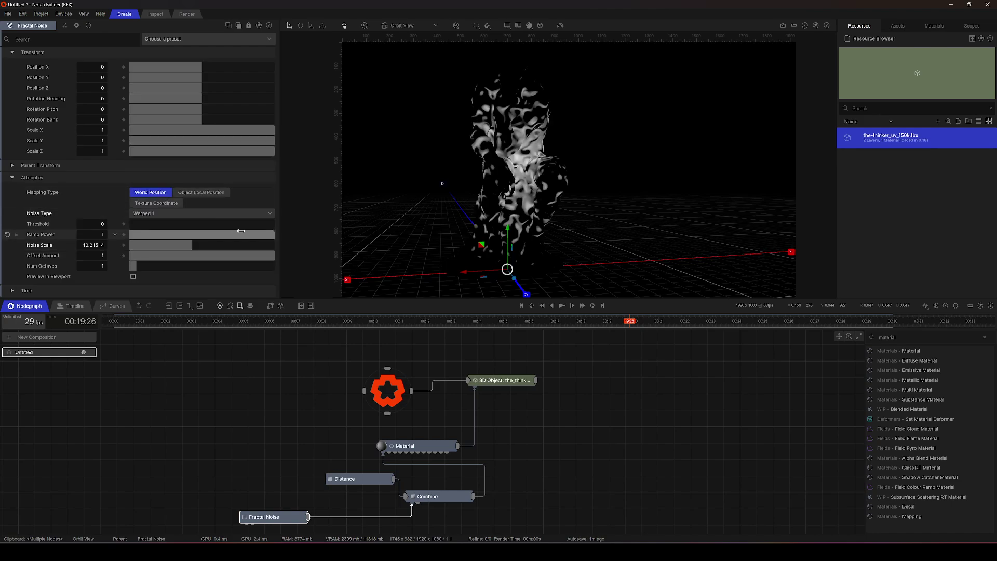
mouse_move(177, 244)
left_mouse_down()
mouse_move(142, 253)
mouse_move(166, 255)
left_mouse_up()
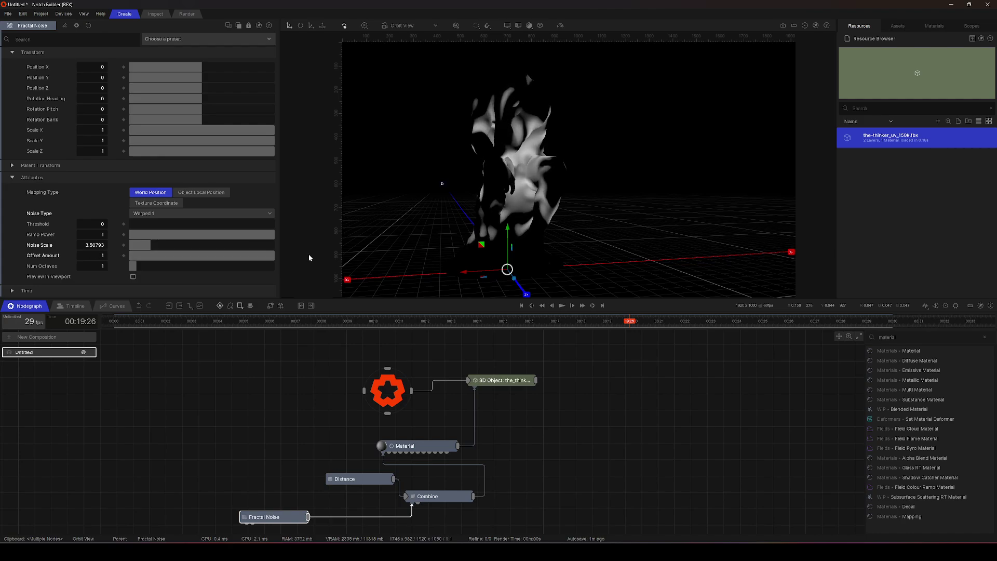
left_click_drag(261, 256, 238, 252)
right_click_drag(577, 180, 520, 196)
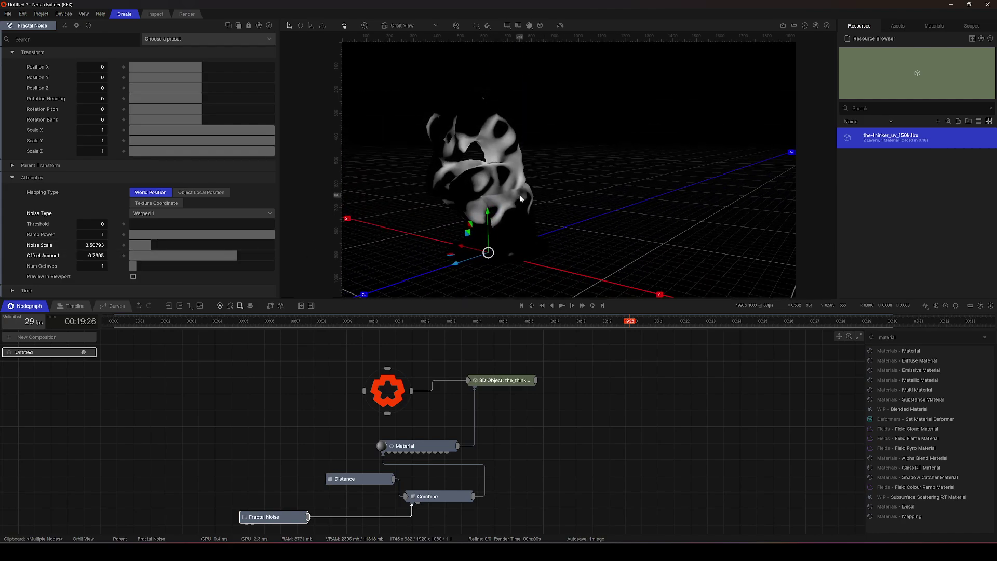
Set the Distance node's Range Min to about 0.43 and Power to about 1.23, and reposition it at about Y 0.64.
left_click_drag(344, 482, 258, 487)
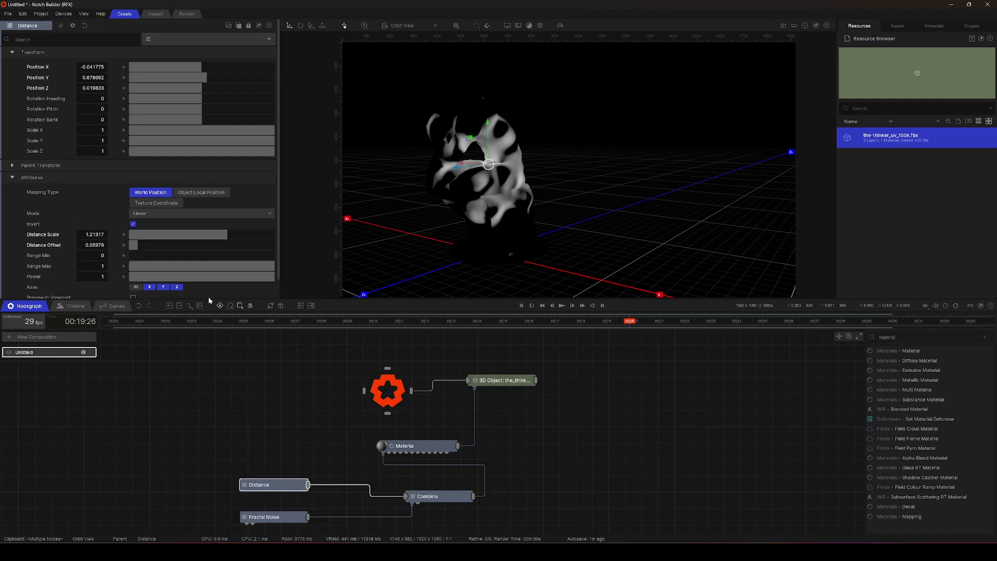
mouse_move(145, 258)
left_mouse_down()
mouse_move(207, 259)
mouse_move(245, 277)
mouse_move(235, 278)
mouse_move(398, 271)
mouse_move(281, 270)
left_mouse_up()
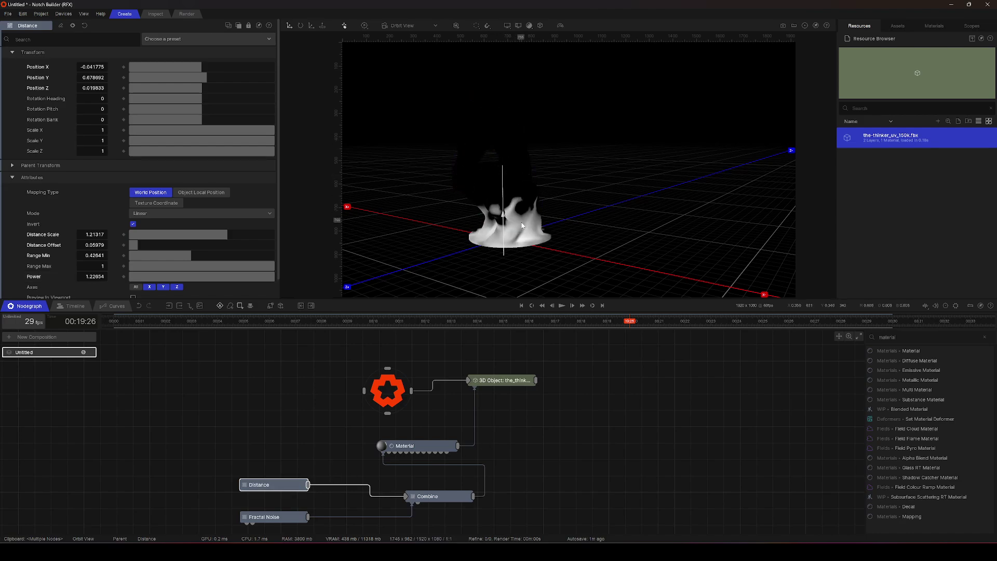
left_click_drag(480, 100, 484, 133)
mouse_move(488, 136)
right_mouse_down()
mouse_move(585, 156)
mouse_move(596, 169)
right_mouse_up()
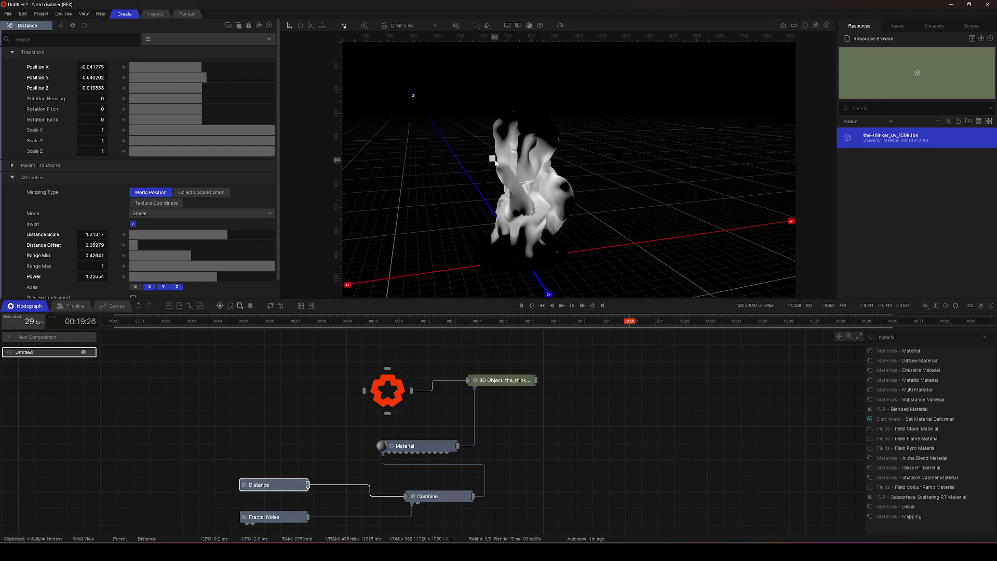
Reposition the Distance node to about X 0.11 and Y 0.62, and disconnect the Material from the statue's 3D Object node.
left_click_drag(484, 165, 483, 166)
right_click_drag(587, 179, 538, 214)
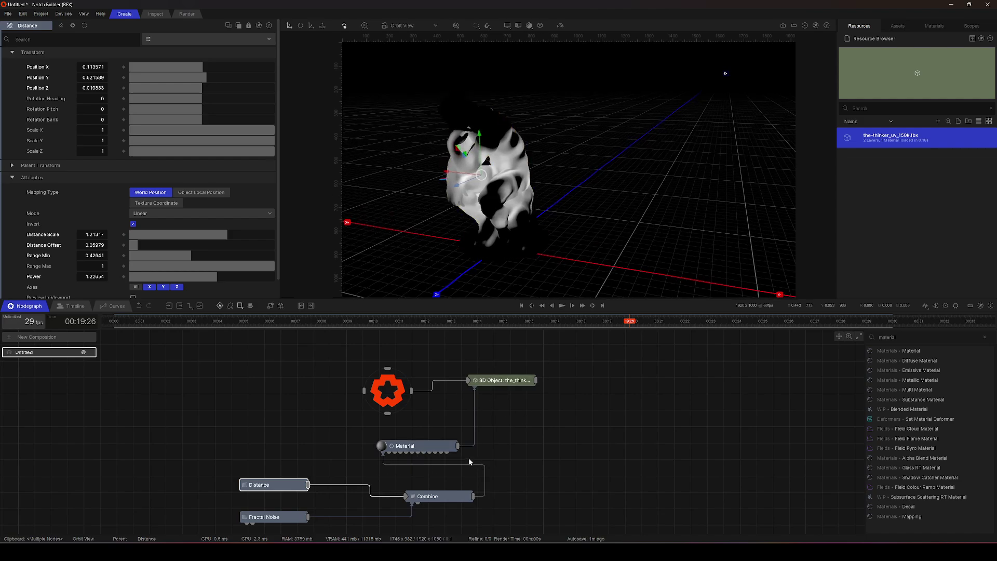
left_click_drag(474, 441, 476, 442)
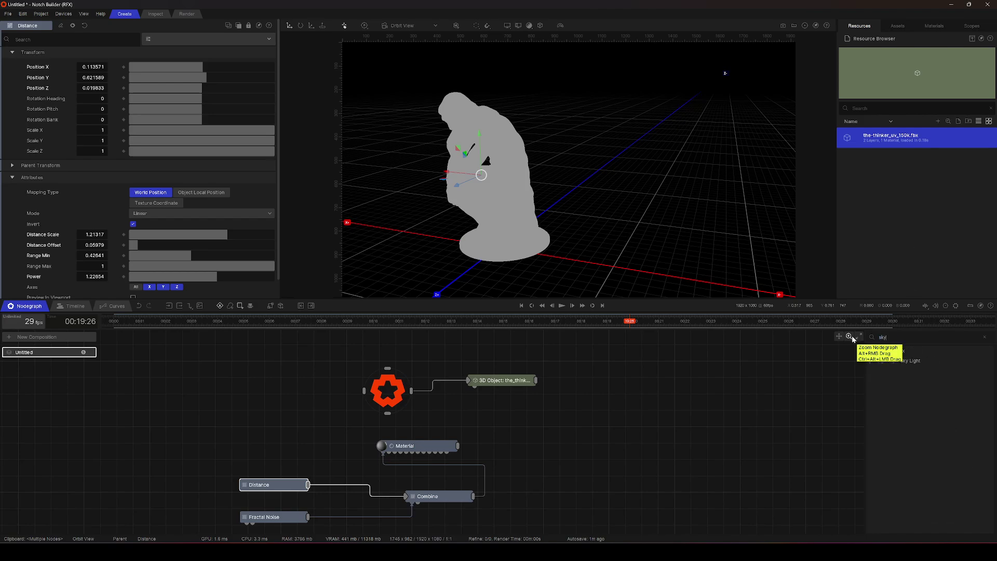
Connect a Sky Light node to the root and attach a Hybrid Renderer node to the Sky Light's input.
type("sky")
left_click_drag(910, 360, 353, 414)
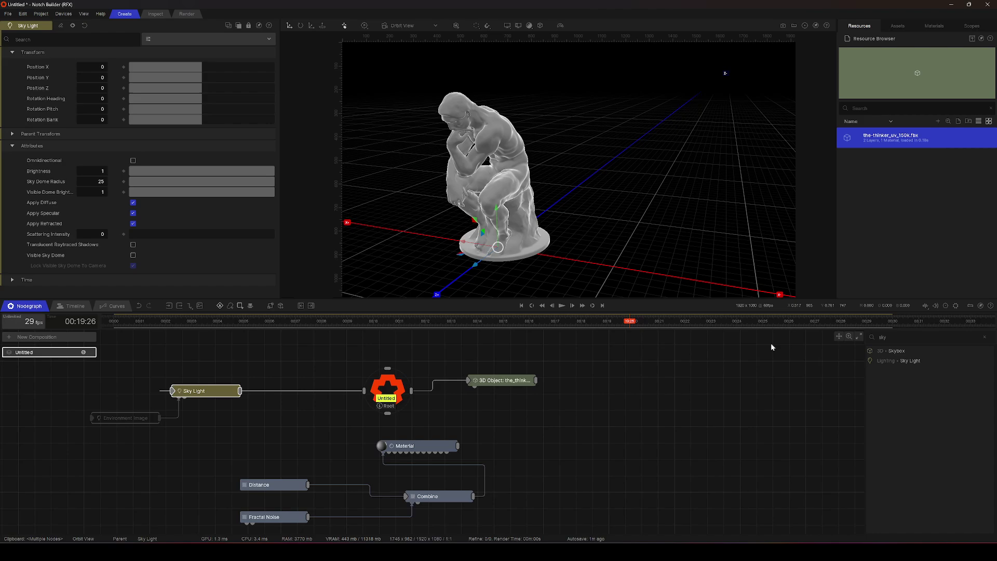
type("hybrid")
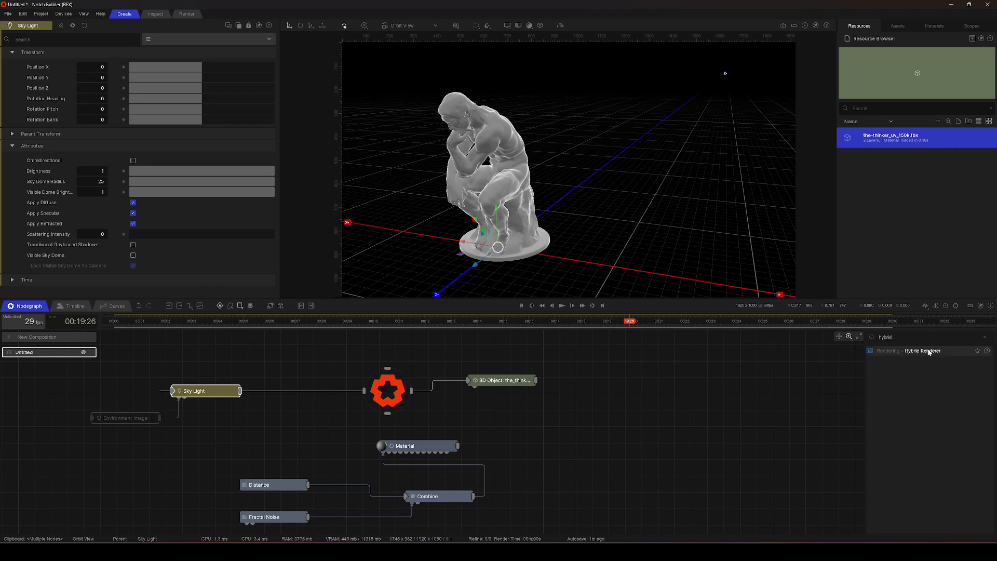
left_click_drag(908, 351, 205, 435)
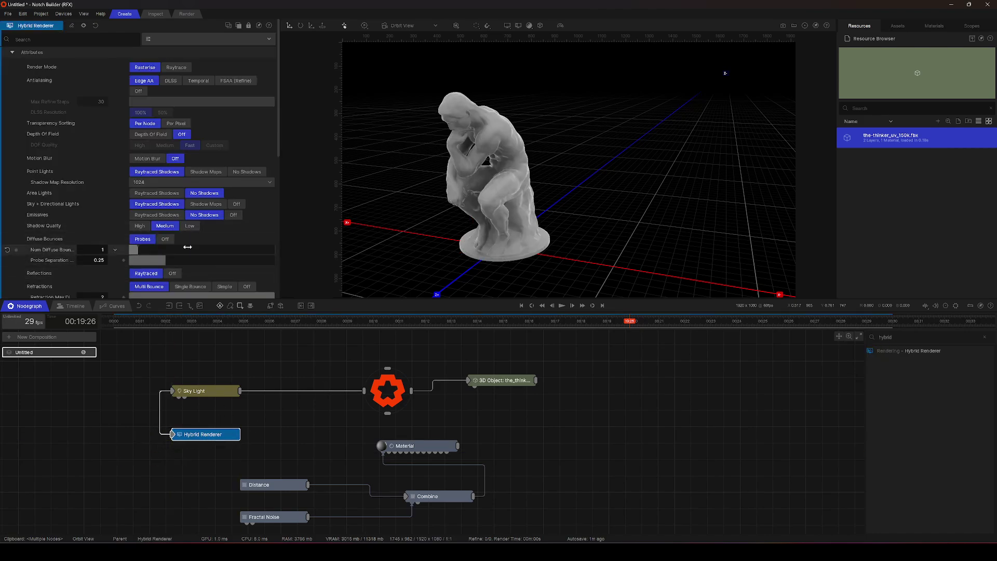
Set the Hybrid Renderer's Ambient Occlusion to SSAO and view the statue's shading up close.
scroll(196, 246, "down", 2)
left_click(141, 252)
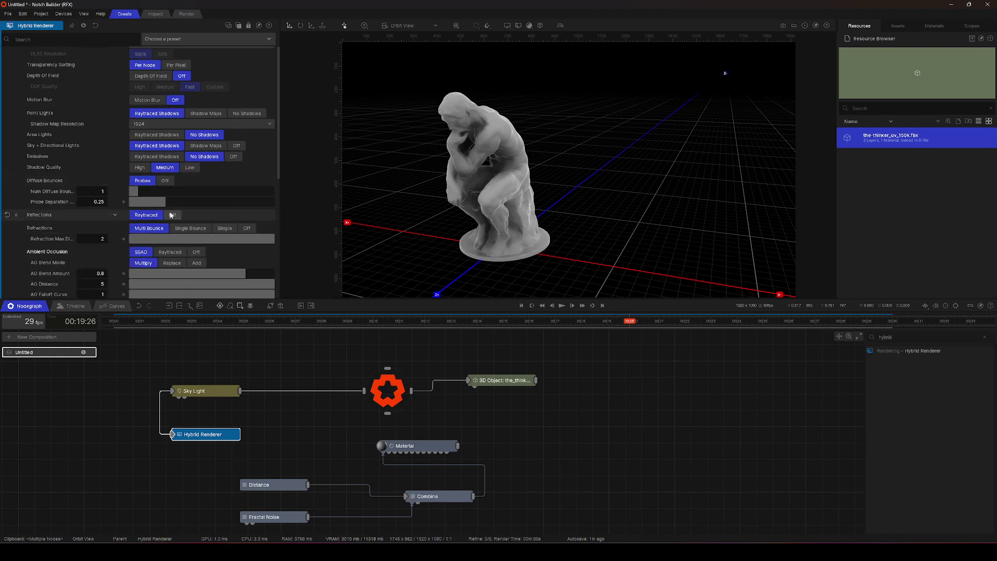
left_click_drag(715, 220, 615, 213)
scroll(587, 200, "up", 3)
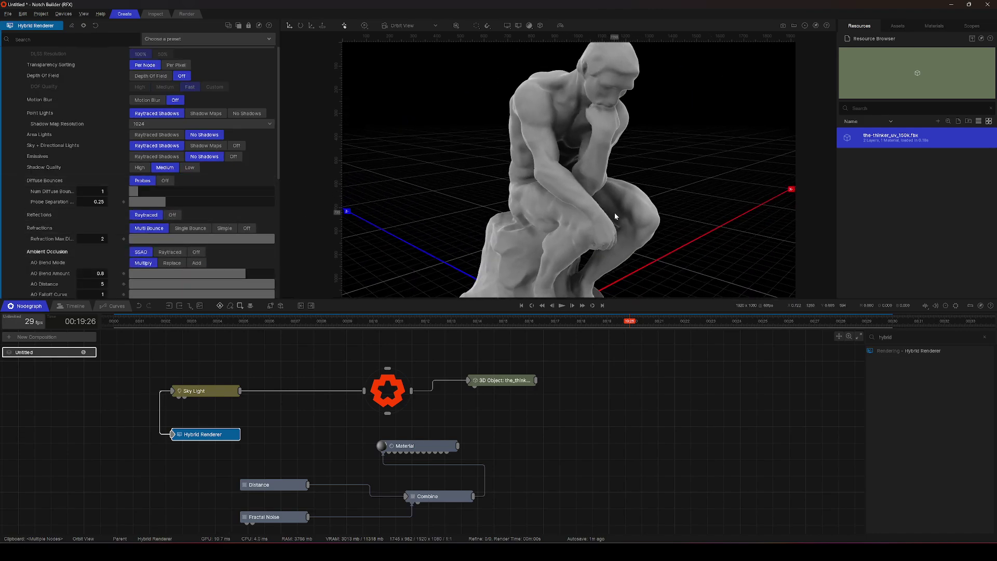
scroll(614, 214, "down", 1)
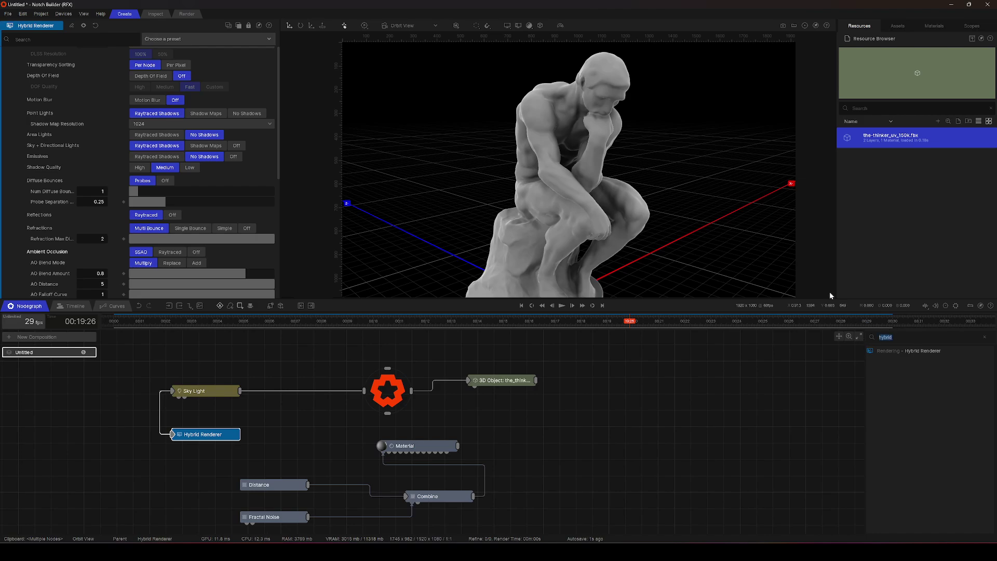
Add a Clone To Mesh node under the root, with the Thinker 3D Object as its mesh input.
type("clone")
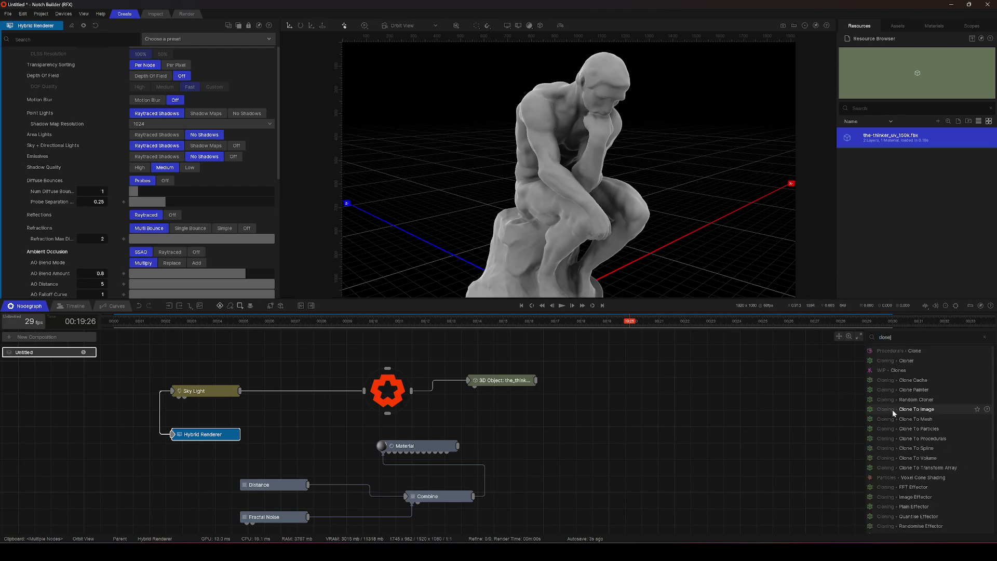
left_click_drag(916, 419, 557, 380)
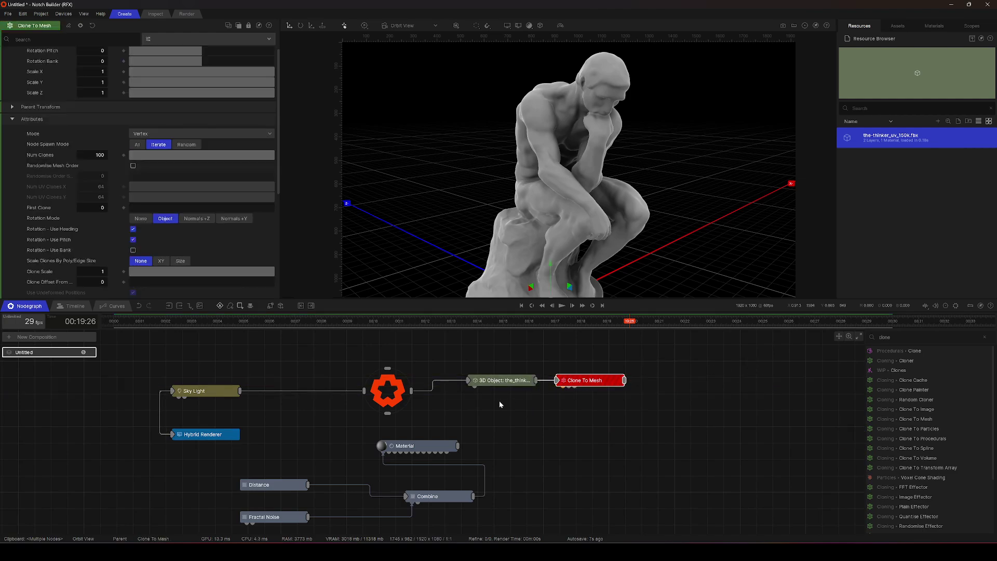
left_click(542, 380)
mouse_move(574, 380)
left_mouse_down()
mouse_move(574, 360)
mouse_move(589, 358)
left_mouse_up()
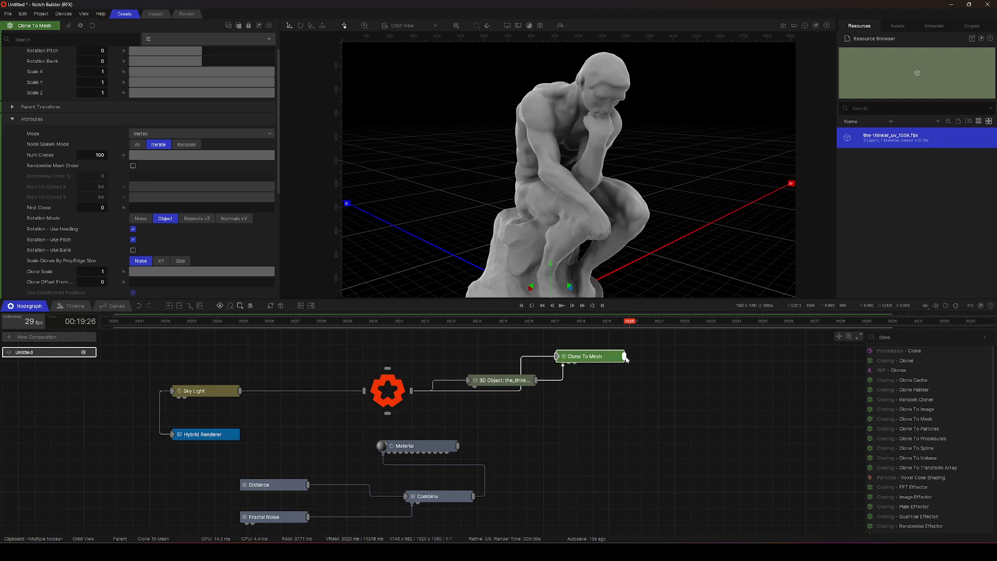
Attach a 3D Primitive sphere with a Radius of about 0.09 to Clone To Mesh, and tidy that node's root connection.
middle_click_drag(673, 398, 662, 440)
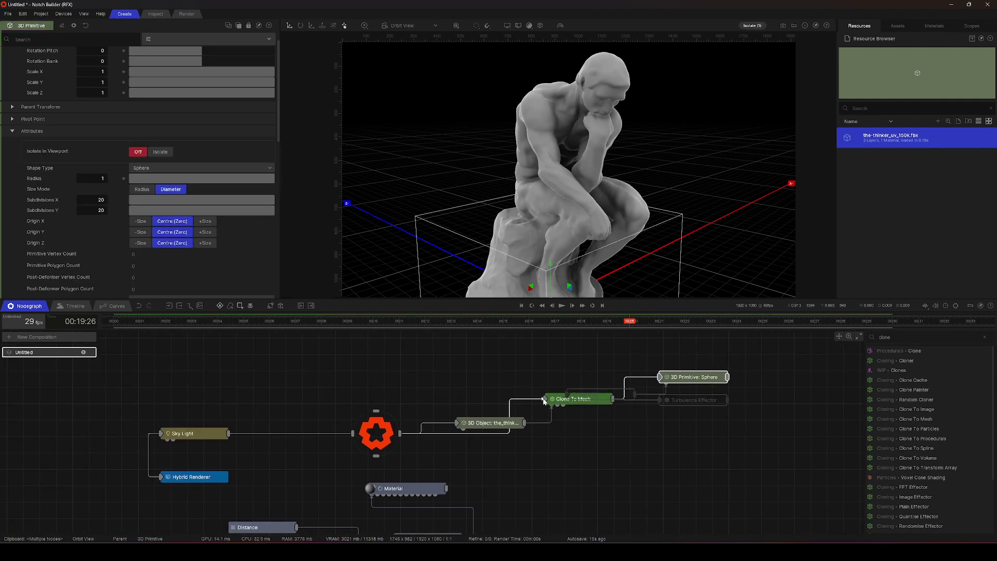
mouse_move(548, 402)
left_mouse_down()
mouse_move(547, 380)
mouse_move(556, 385)
left_mouse_up()
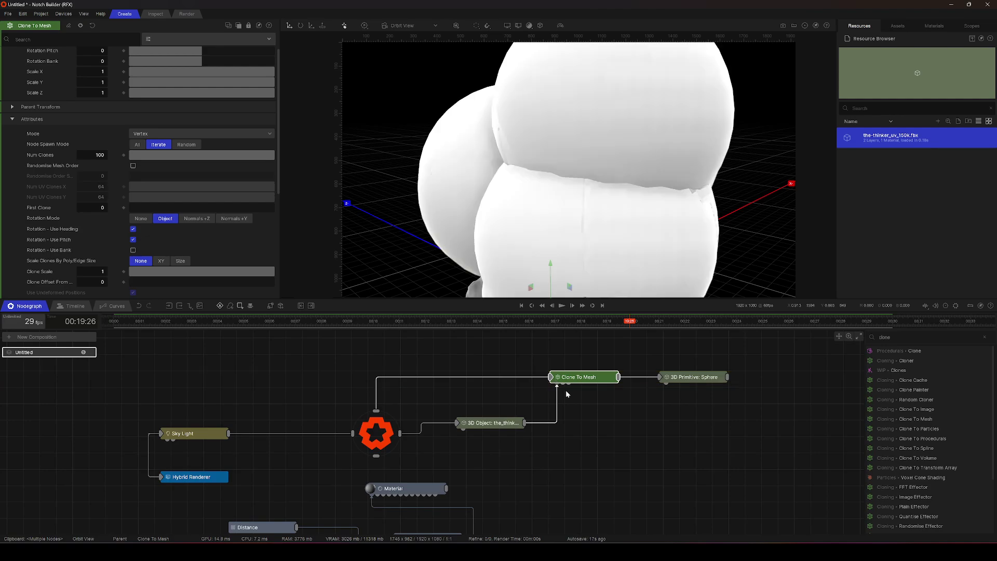
left_click(667, 379)
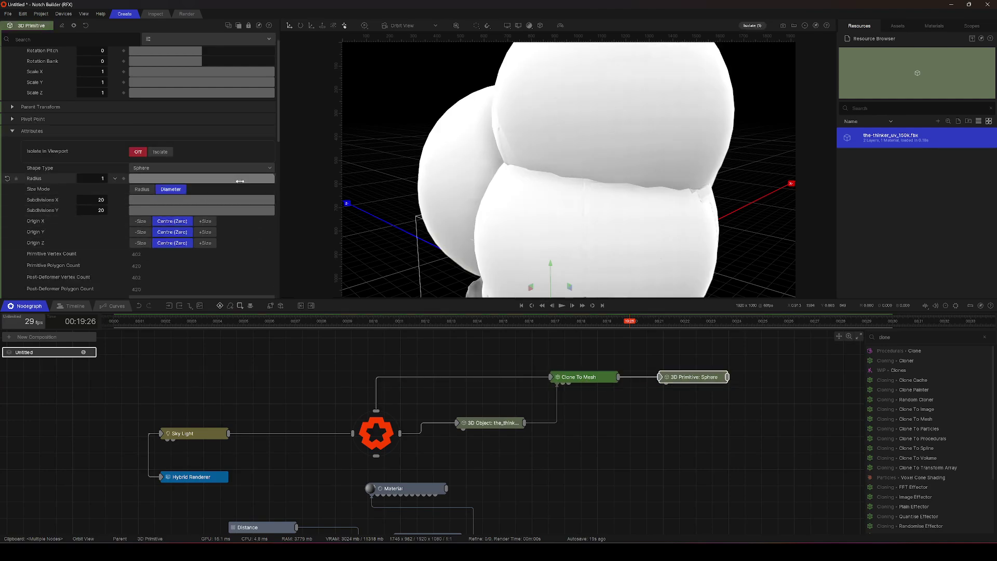
left_click_drag(240, 180, 142, 179)
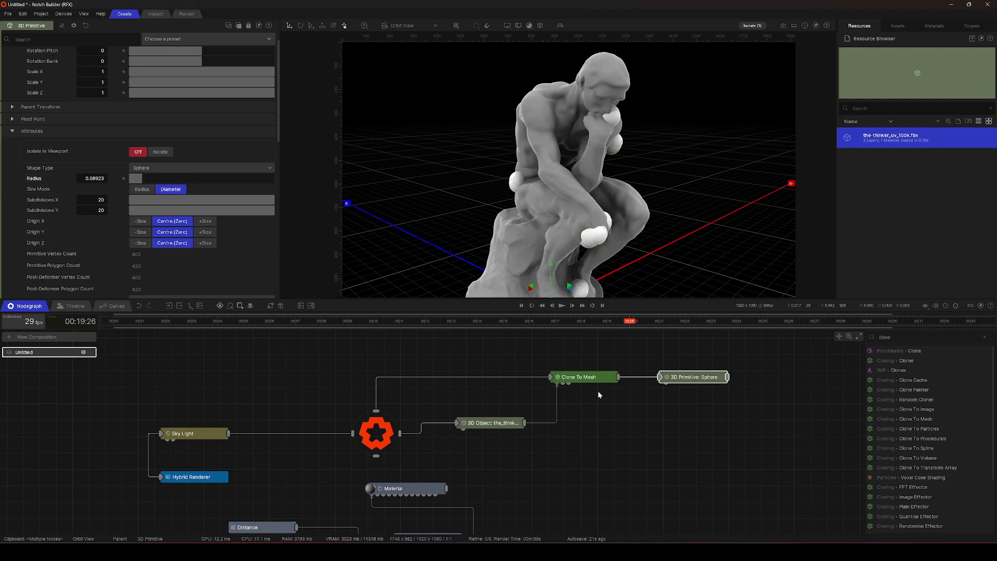
Set Clone To Mesh's Mode to Spread Over Surface, try 150000 clones, and set Num Clones to 15000.
left_click(575, 377)
left_click(223, 134)
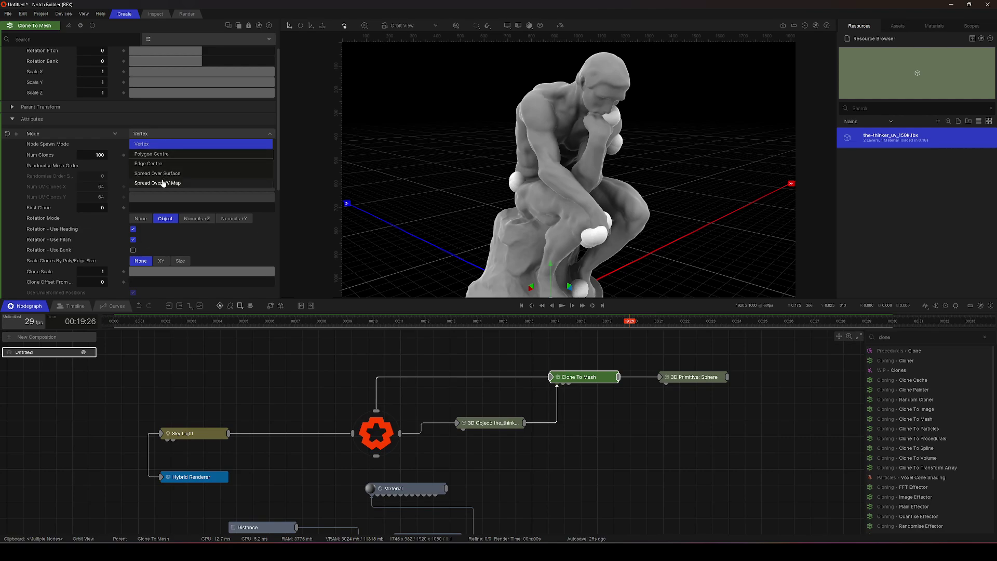
left_click(160, 173)
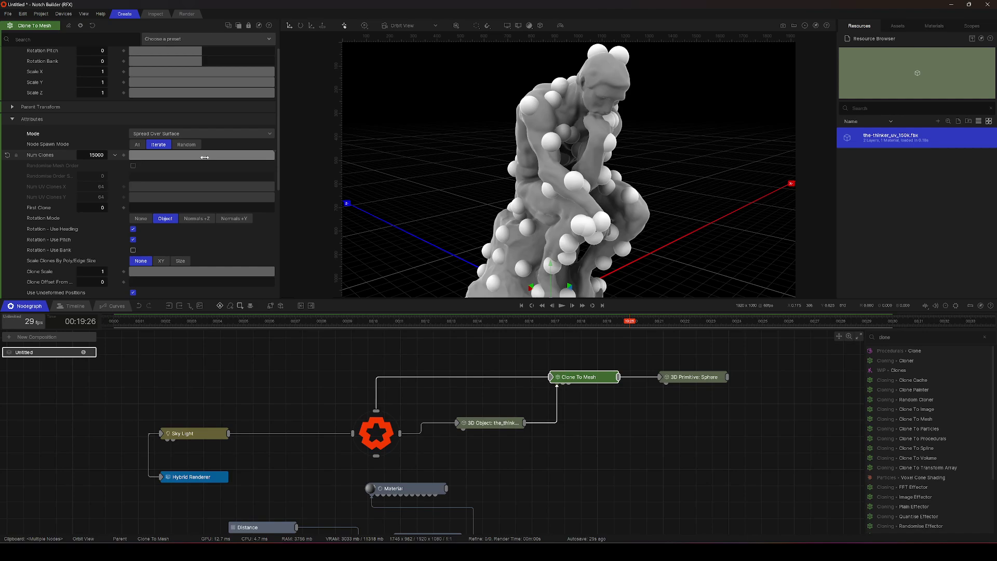
key("Return")
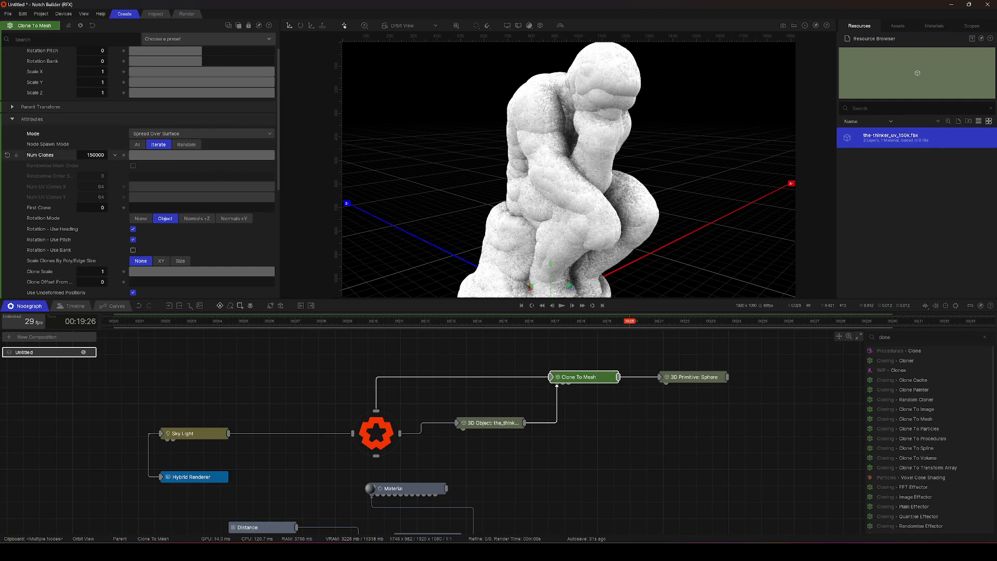
key("Return")
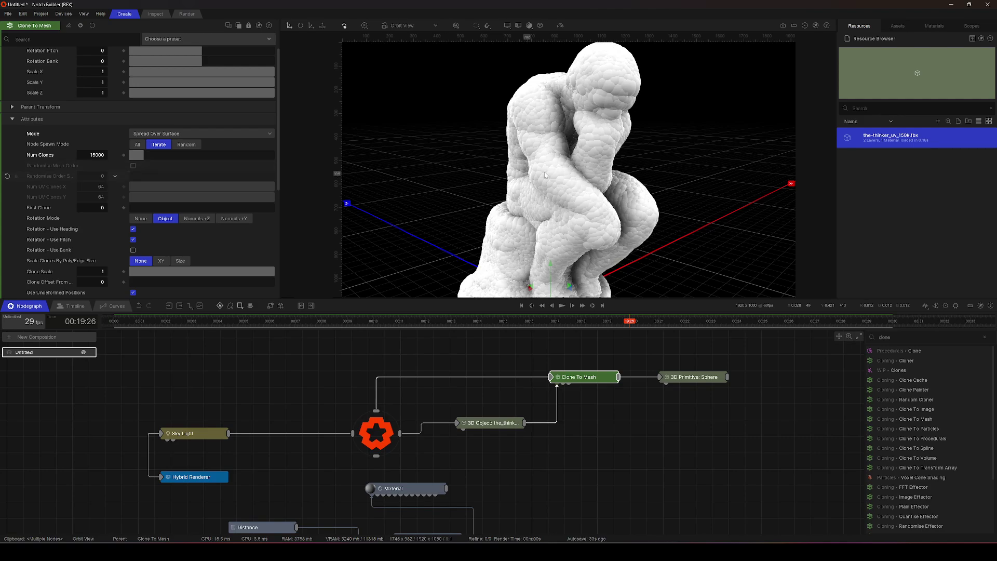
Add a Generate Weightmap node feeding Clone To Mesh and connect it to the Thinker 3D Object as its parent.
middle_click_drag(602, 461, 555, 425)
middle_click_drag(465, 475, 374, 467)
middle_click_drag(481, 430, 472, 440)
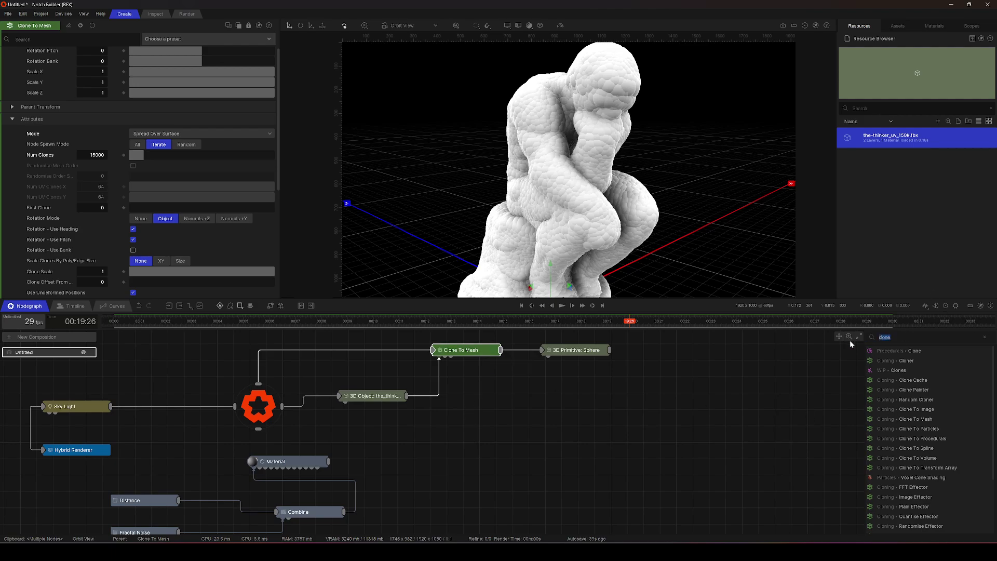
type("generate")
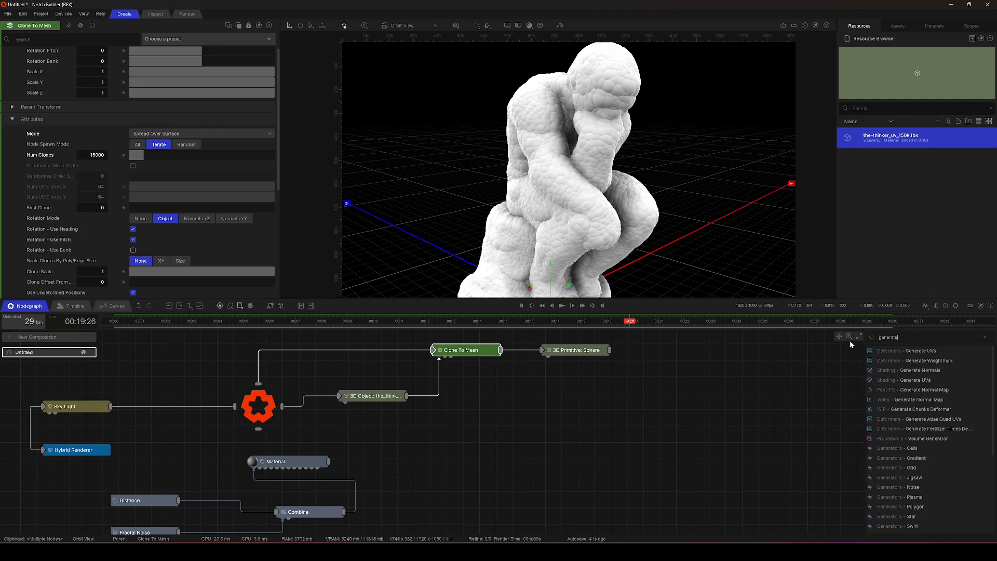
mouse_move(929, 360)
left_mouse_down()
mouse_move(451, 440)
mouse_move(450, 358)
left_mouse_up()
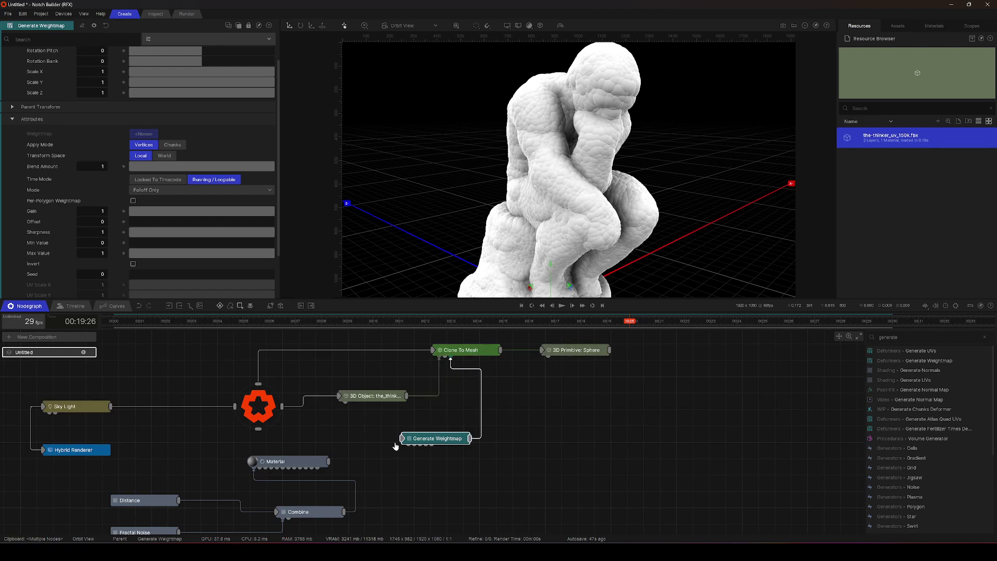
mouse_move(396, 446)
middle_mouse_down()
mouse_move(410, 422)
mouse_move(408, 431)
middle_mouse_up()
left_click_drag(421, 381, 415, 423)
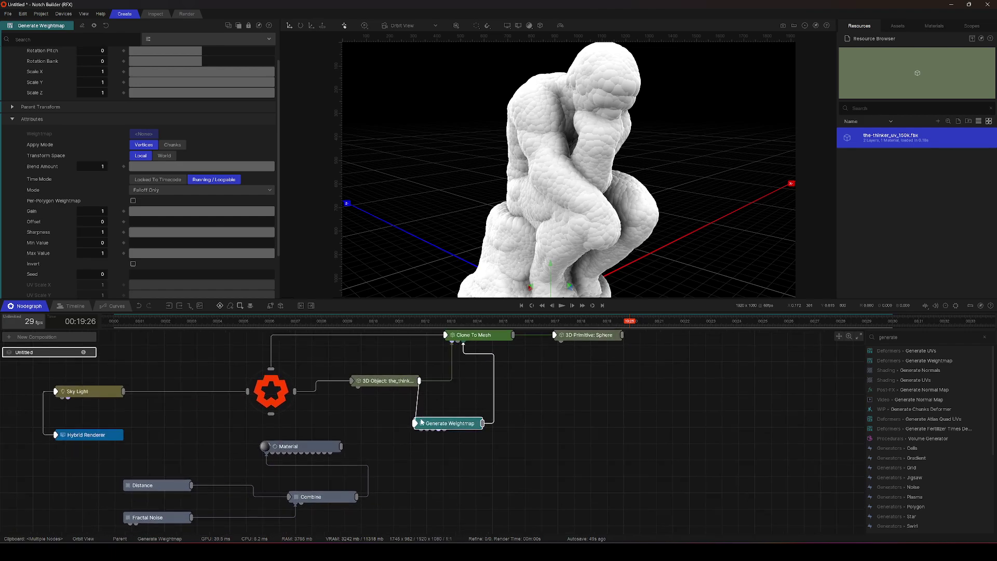
Disable the Clone To Mesh node and connect the Combine output to Generate Weightmap's shading input.
left_click(478, 337)
key("d")
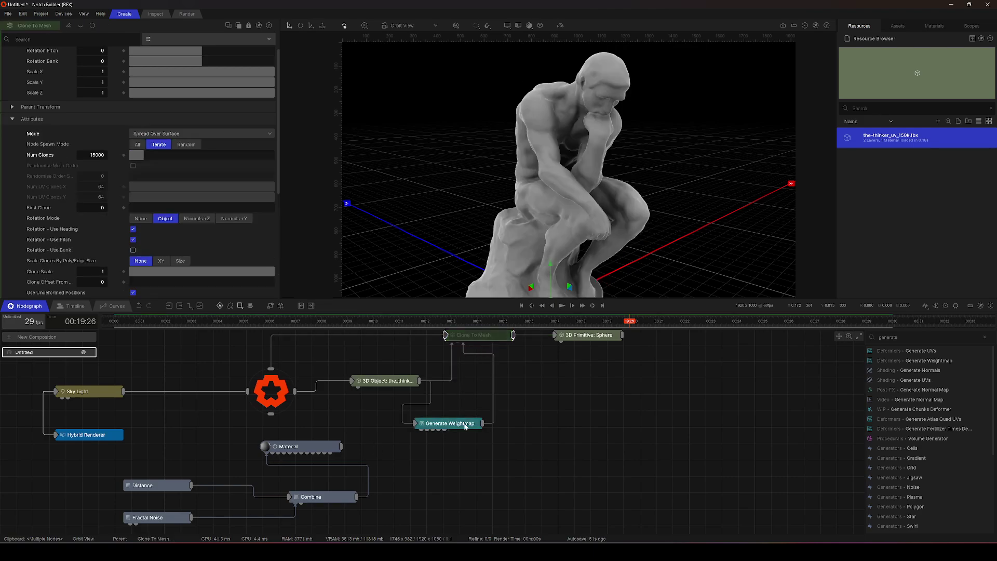
left_click_drag(357, 497, 432, 430)
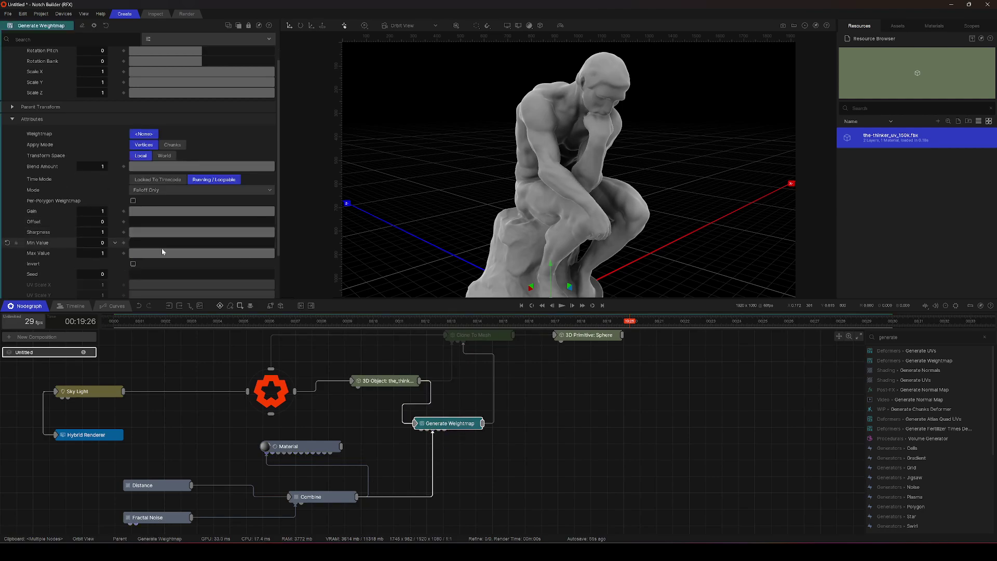
Display the generated weightmap on the statue, with its Mode set to Shading and Gain raised to about 2.03.
scroll(138, 208, "down", 3)
left_click(133, 266)
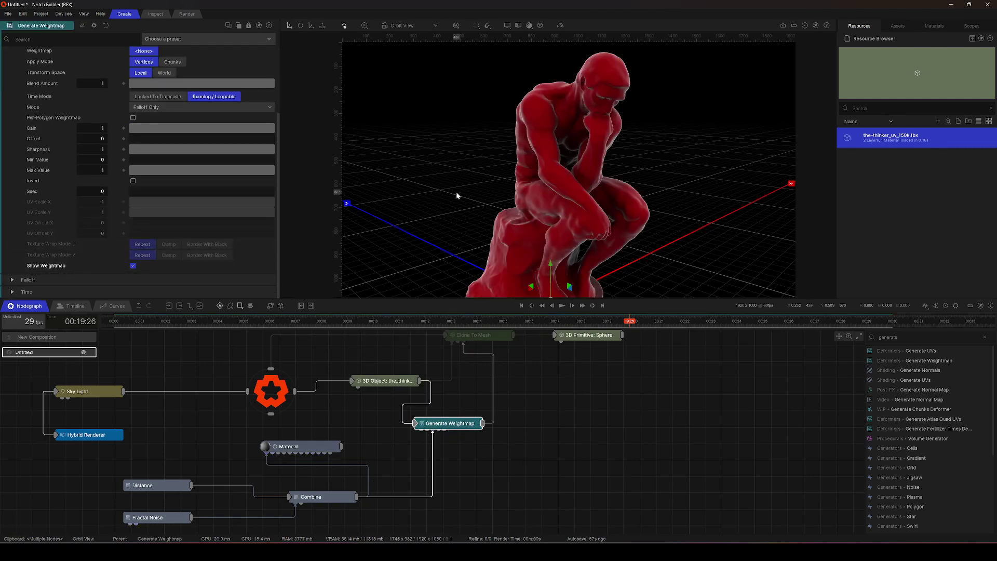
left_click(211, 107)
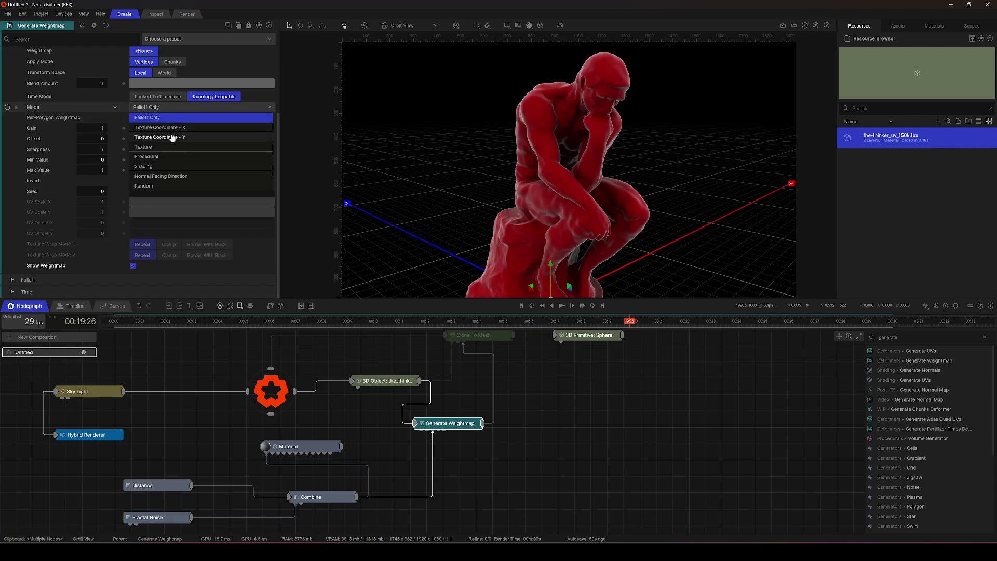
left_click(159, 166)
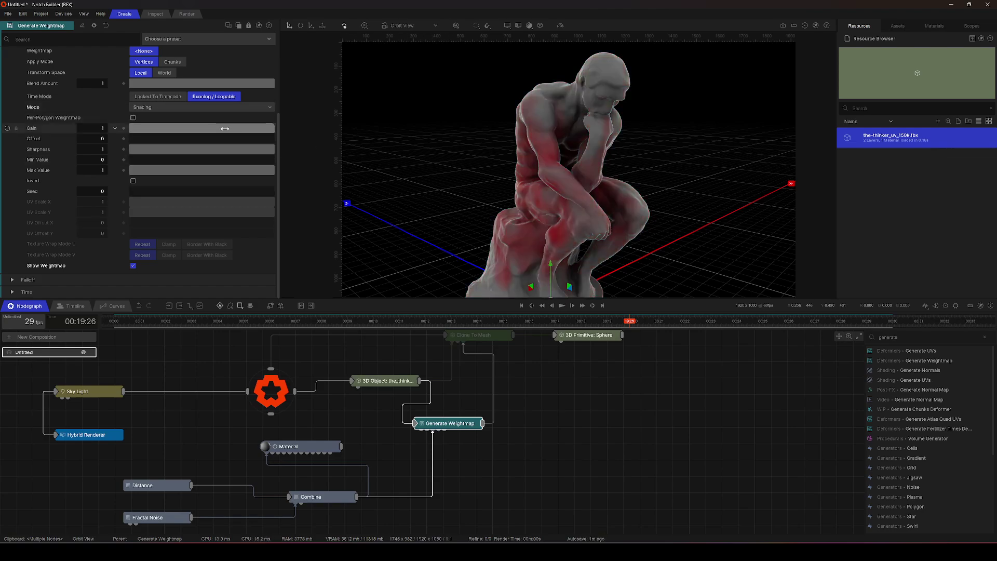
left_click_drag(268, 129, 406, 136)
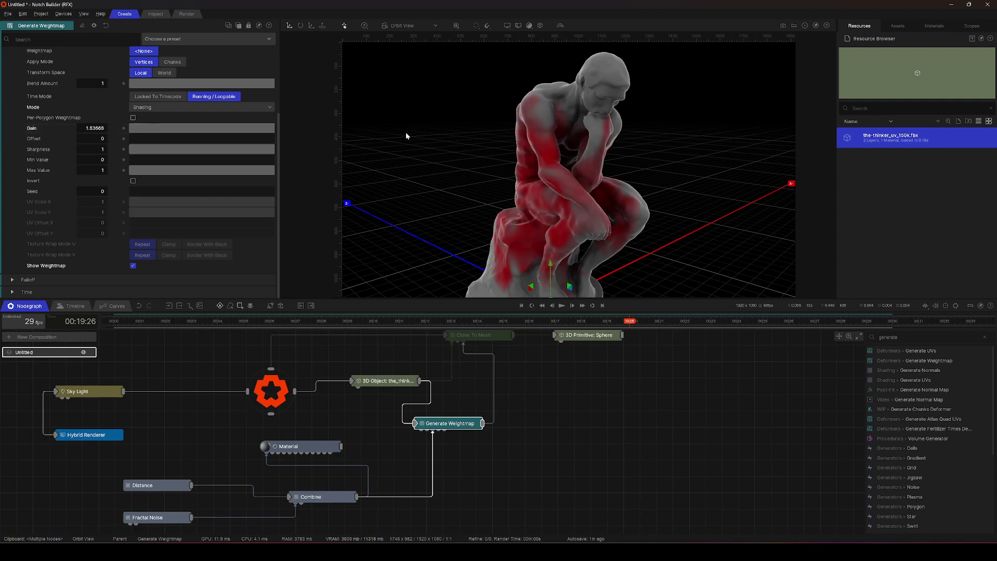
left_click_drag(622, 141, 597, 219)
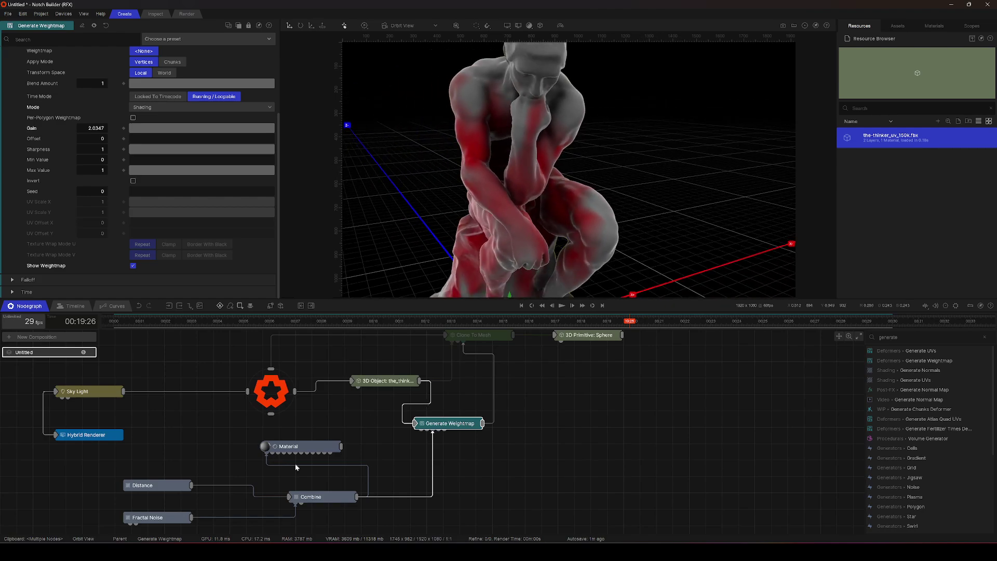
Reposition the Distance node on the statue to shift the area covered by the weightmap.
left_click(167, 489)
left_click_drag(459, 177, 483, 162)
scroll(480, 150, "down", 5)
Turn off Show Weightmap on Generate Weightmap and re-enable the Clone To Mesh node.
left_click(448, 425)
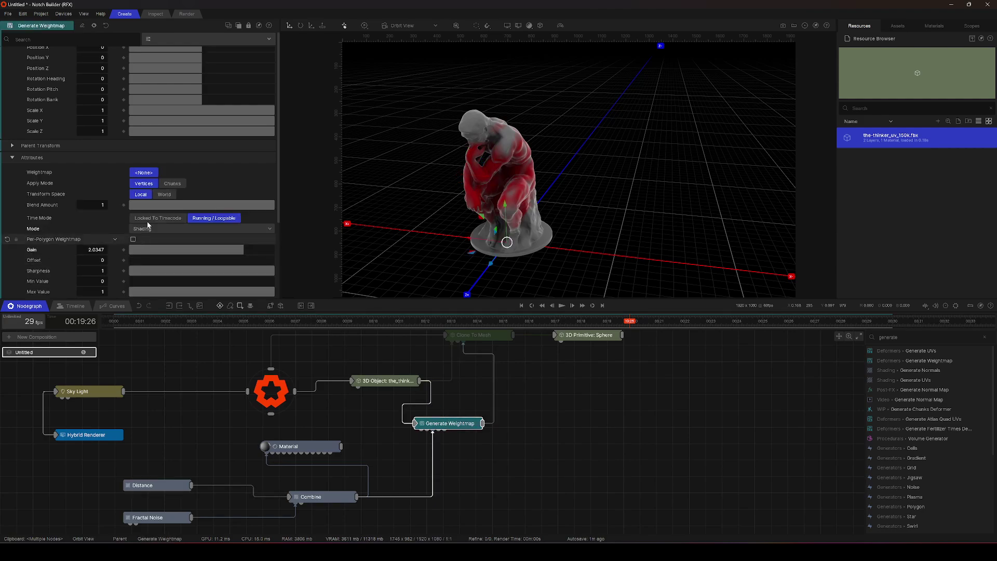
scroll(134, 249, "down", 5)
left_click(134, 265)
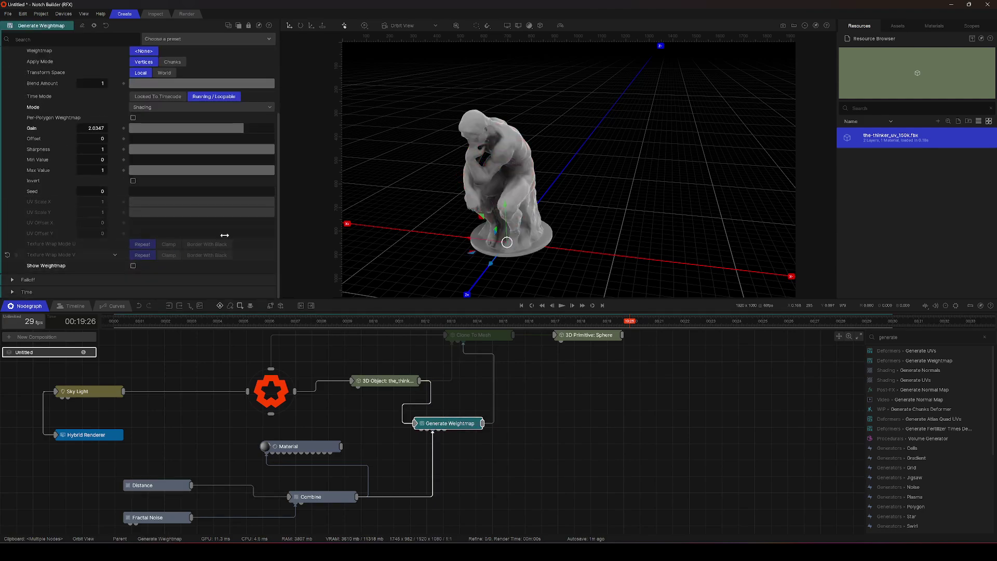
scroll(480, 192, "up", 4)
middle_click_drag(587, 351, 566, 412)
double_click(472, 397)
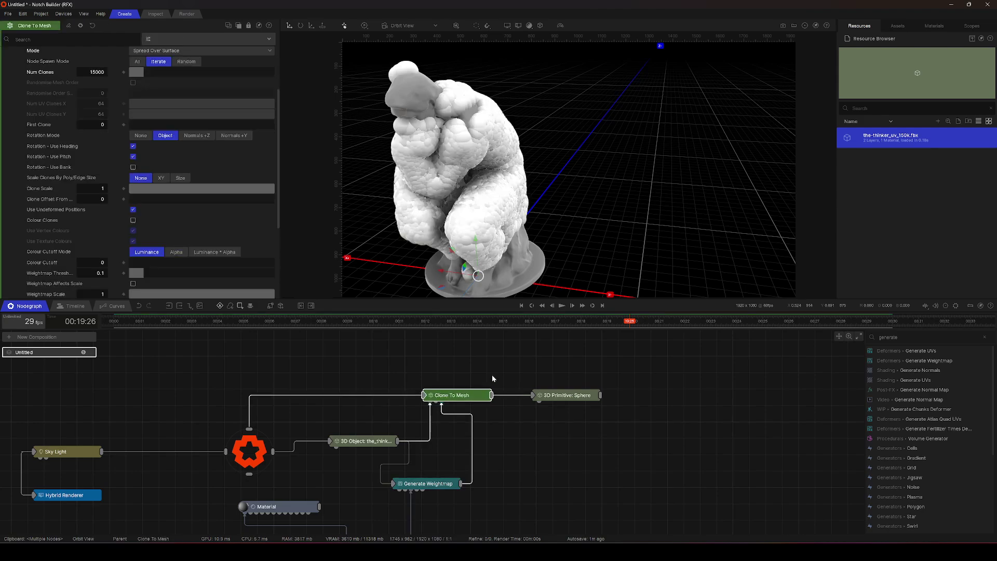
left_click_drag(714, 82, 427, 249)
middle_click_drag(462, 437, 513, 374)
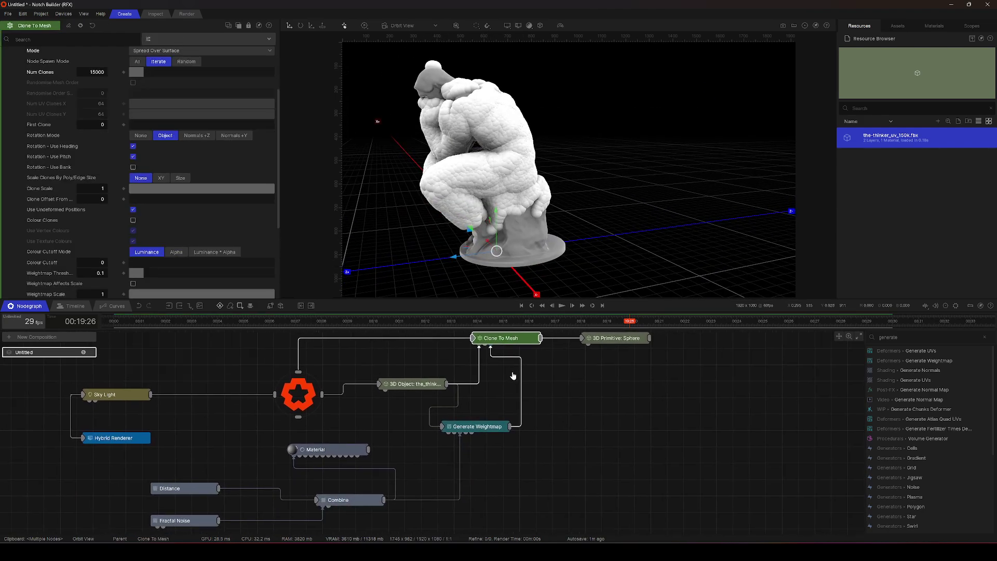
Try moving the Distance node lower on the statue, and undo the move.
left_click(182, 491)
mouse_move(450, 135)
left_mouse_down()
mouse_move(448, 119)
mouse_move(454, 171)
left_mouse_up()
key("ctrl+z")
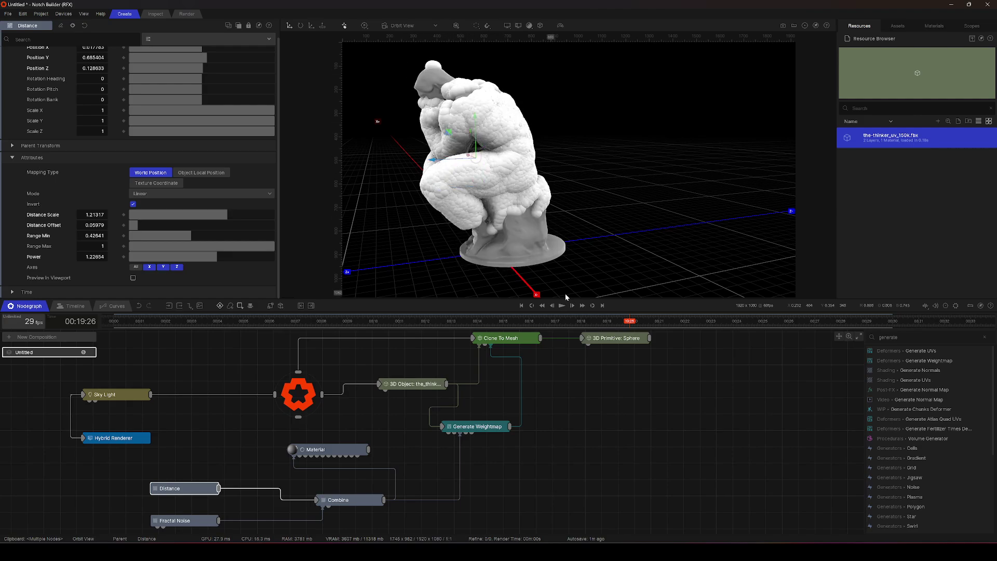
Enable Weightmap Affects Scale on the Clone To Mesh node and raise its Weightmap Threshold to about 0.52.
middle_click_drag(513, 375, 488, 407)
left_click(487, 372)
scroll(144, 202, "down", 1)
scroll(145, 203, "down", 5)
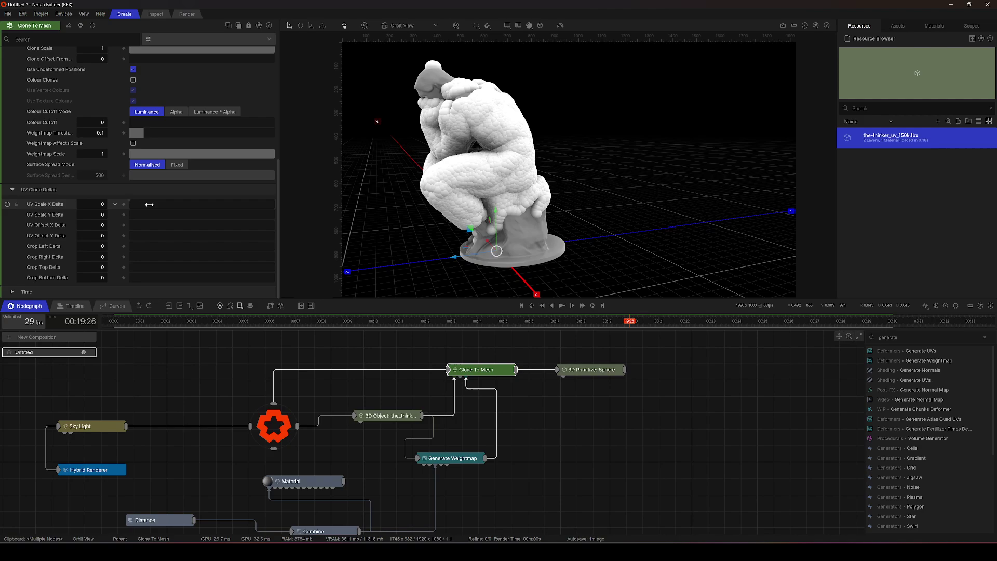
left_click(134, 144)
left_click_drag(141, 132, 204, 142)
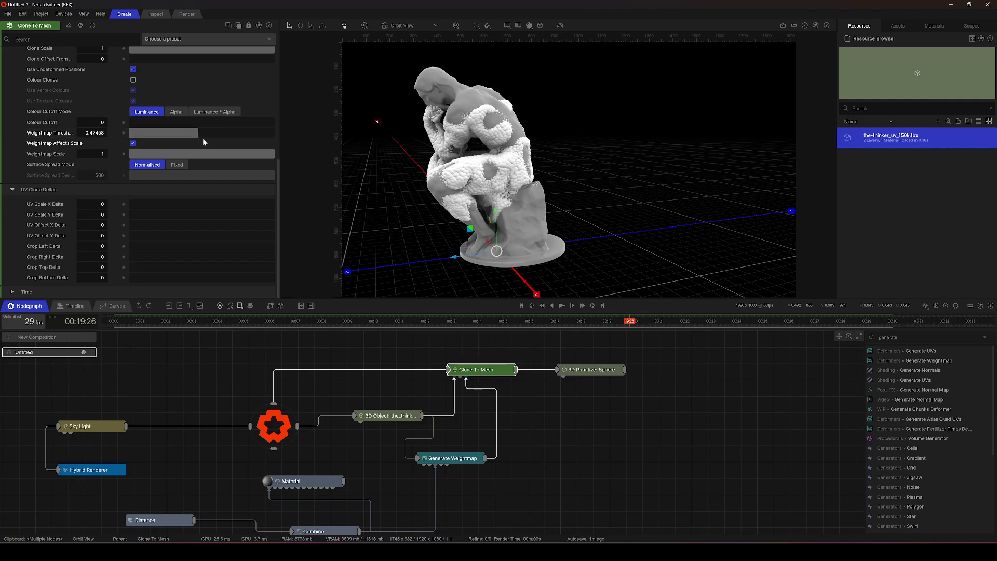
left_click_drag(544, 139, 596, 177)
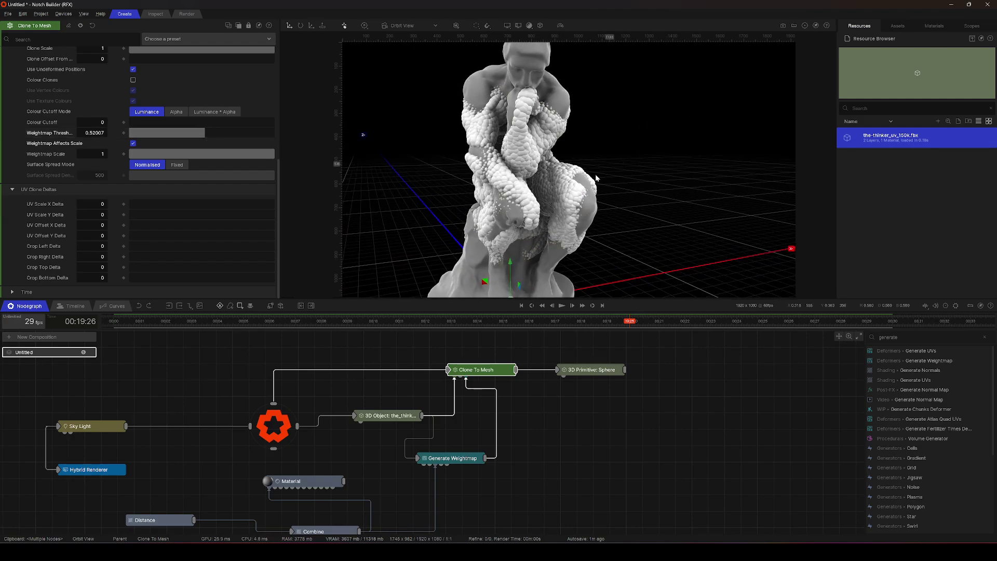
Move the Distance node to about X -0.007, Y 0.641 on the statue to shift the clone coverage.
middle_click_drag(413, 430, 459, 403)
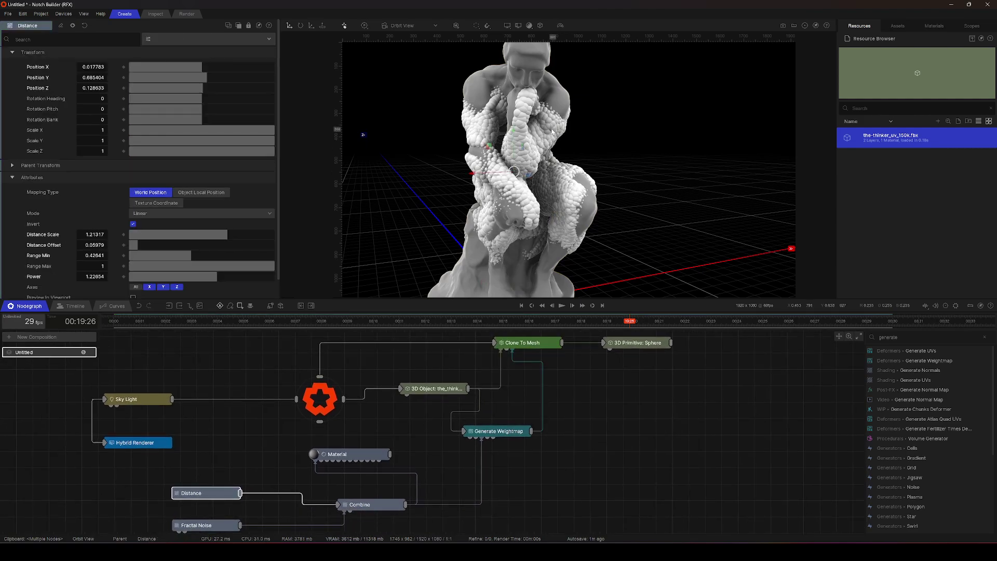
left_click_drag(489, 150, 490, 208)
left_click_drag(493, 203, 467, 193, "alt")
scroll(488, 179, "down", 3)
scroll(466, 194, "up", 2)
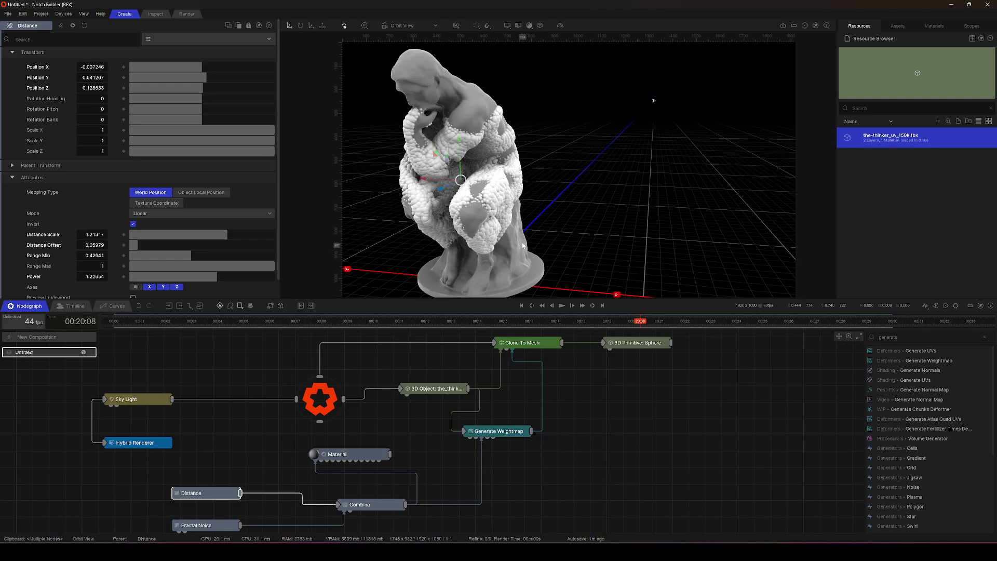
middle_click_drag(523, 245, 548, 246, "alt")
Add a Continuous Modifier below Fractal Noise, link it to the noise's Position Z, and start playback.
scroll(400, 439, "up", 2)
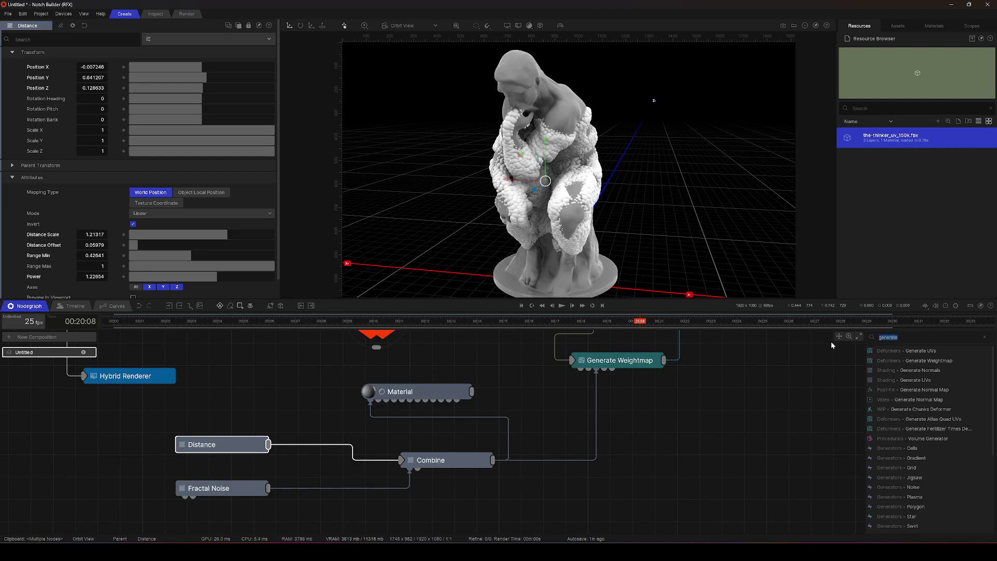
type("contin")
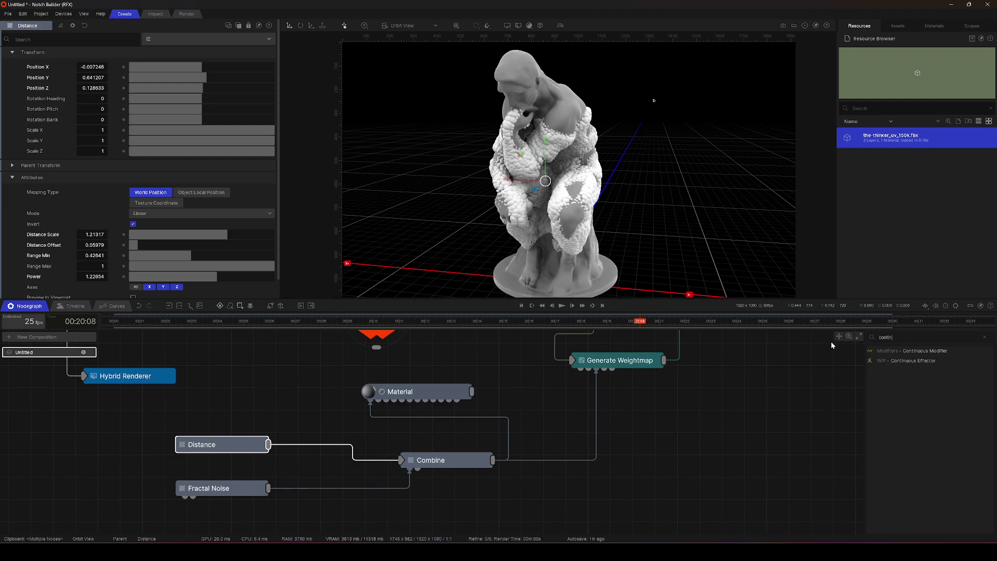
left_click_drag(309, 503, 169, 512)
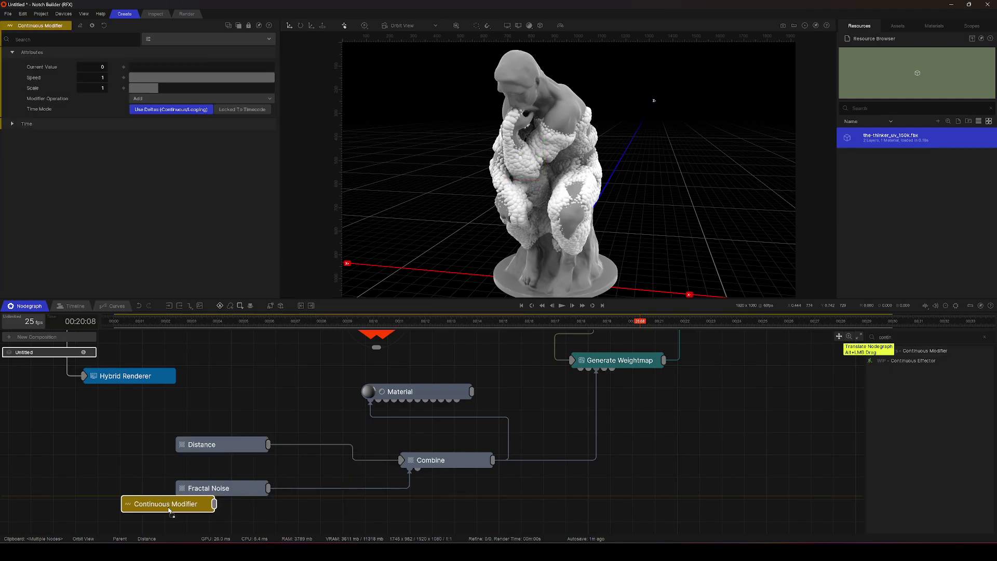
left_click(255, 487)
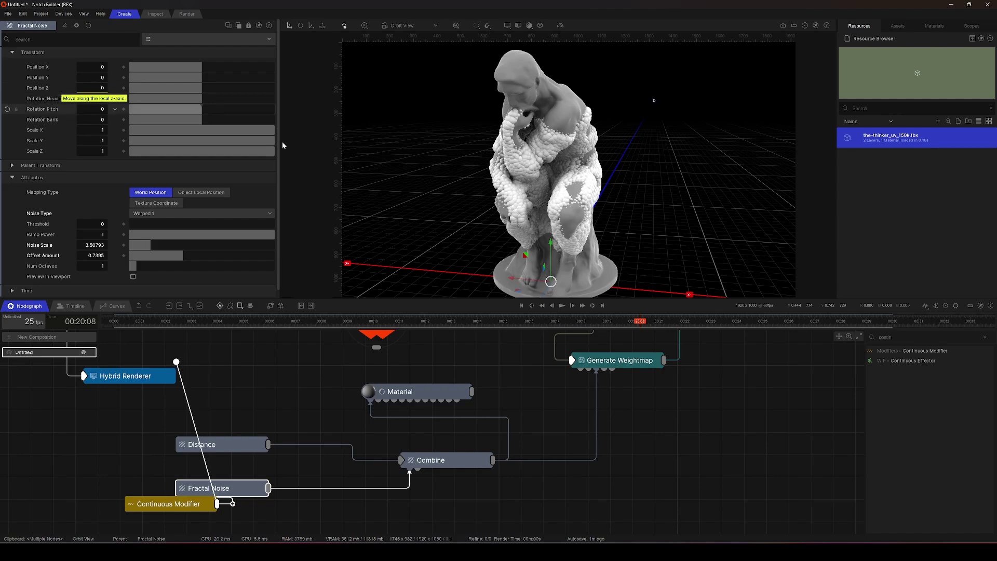
key("space")
Set the Continuous Modifier's Speed and Scale to 0.5 each, and pause playback after reviewing the slower motion.
left_click(183, 505)
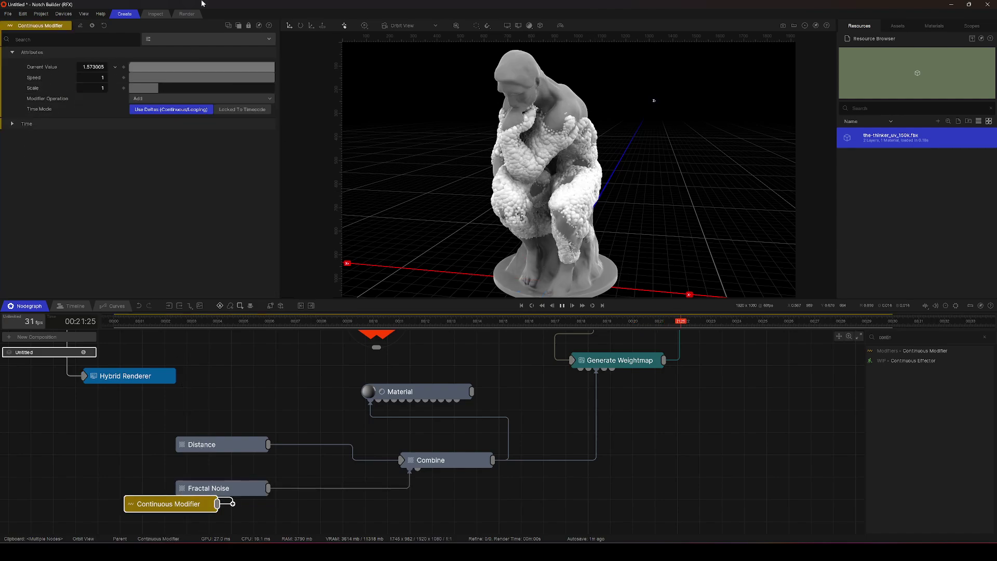
left_click(94, 77)
type("0.5")
key("Return")
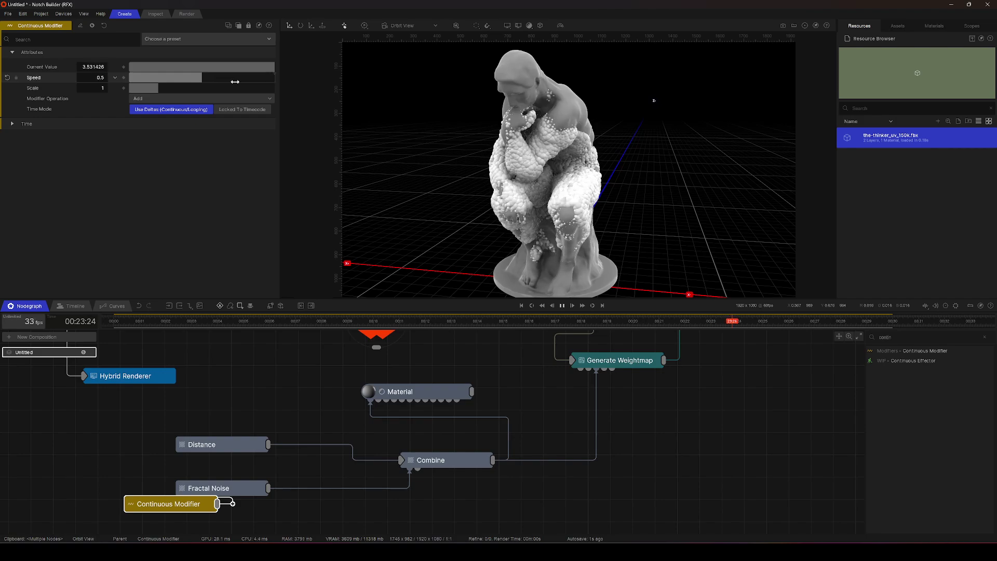
left_click(96, 89)
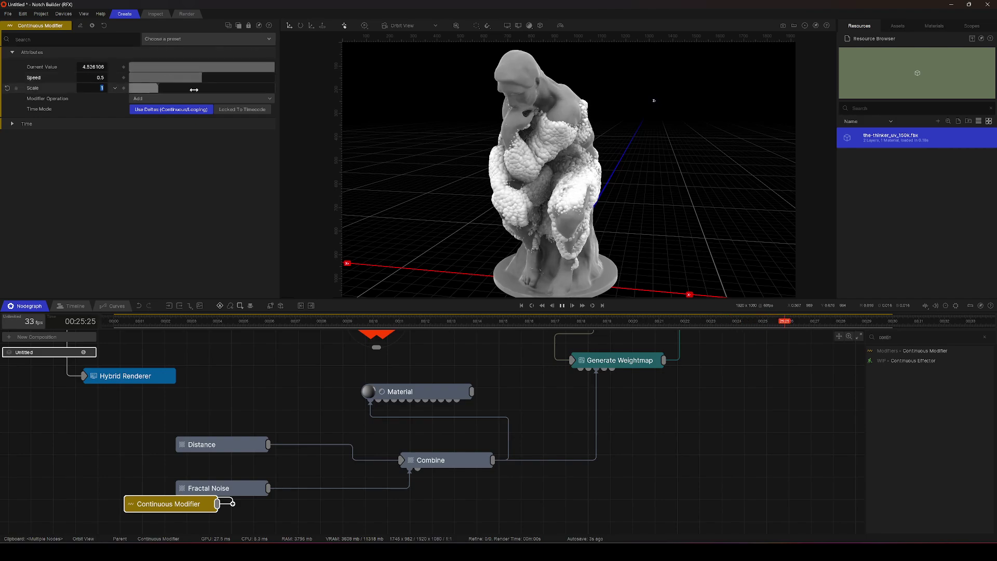
type("0.5")
key("Return")
left_click_drag(649, 63, 585, 152)
mouse_move(586, 152)
right_mouse_down()
mouse_move(532, 163)
mouse_move(580, 144)
right_mouse_up()
key("space")
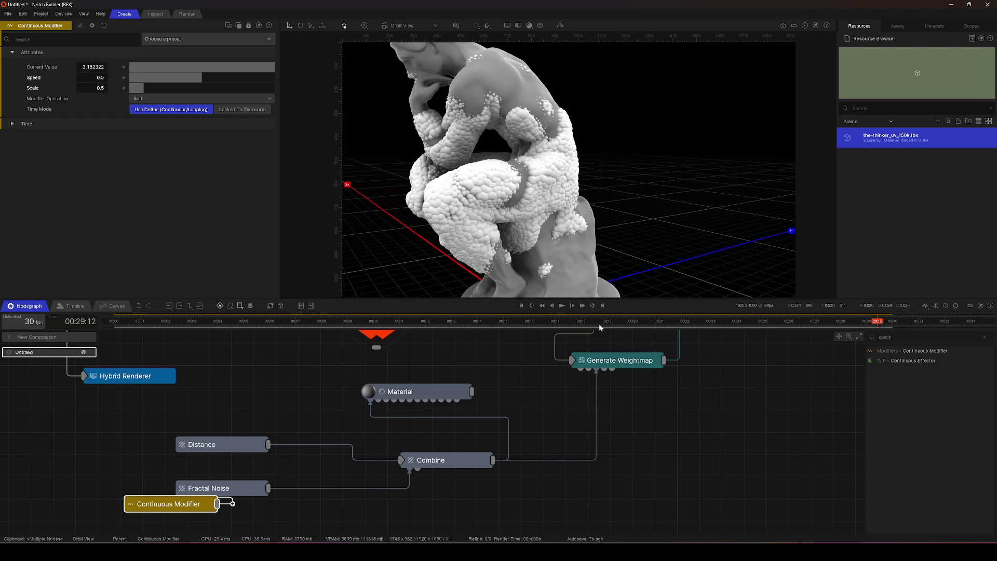
Set the Generate Weightmap node's Offset to about 0.1 and its Gain to about 1.6.
middle_click_drag(601, 362, 608, 386)
mouse_move(462, 454)
right_mouse_down()
mouse_move(468, 489)
mouse_move(498, 448)
mouse_move(375, 472)
mouse_move(431, 430)
right_mouse_up()
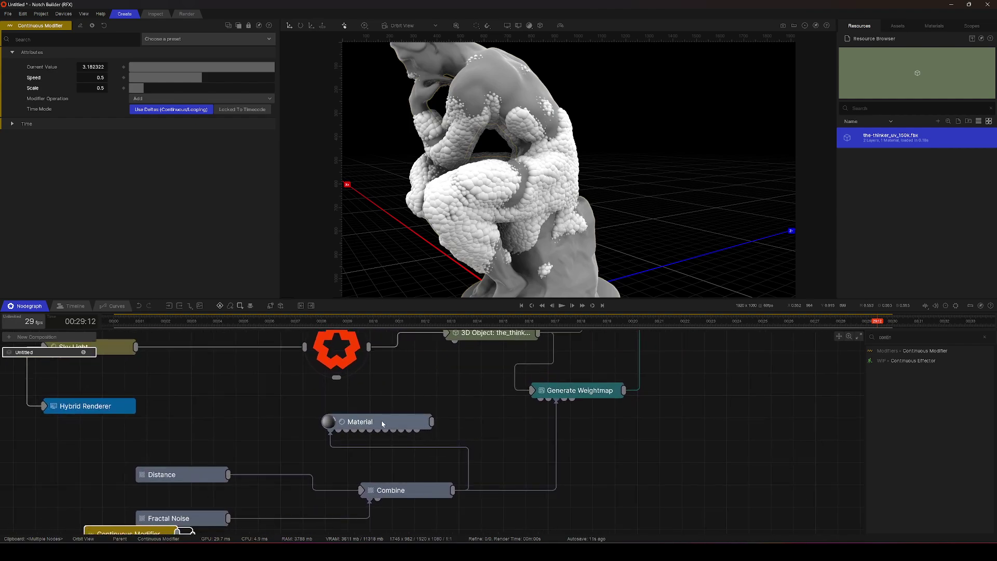
right_click_drag(577, 382, 520, 443)
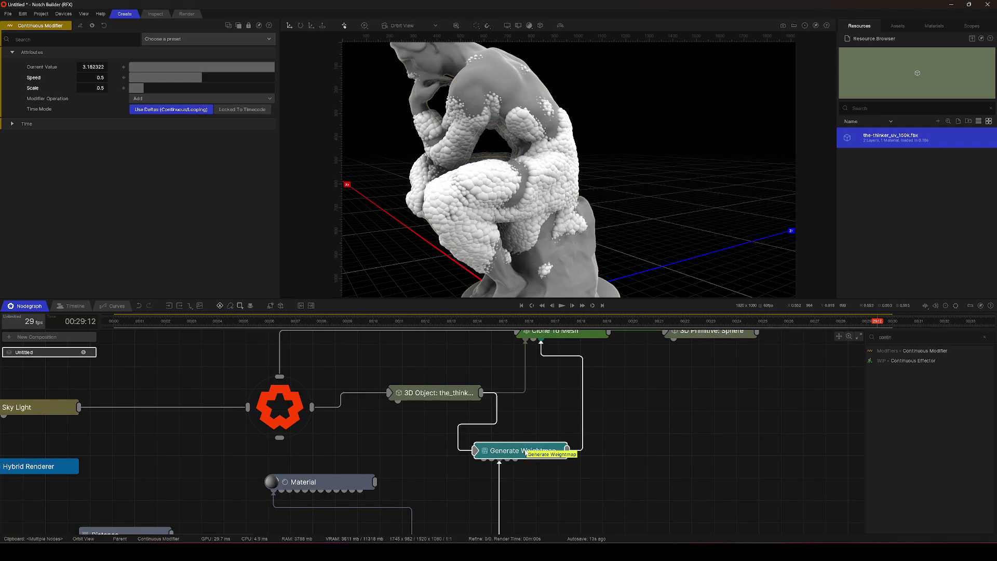
left_click(526, 451)
scroll(188, 278, "down", 2)
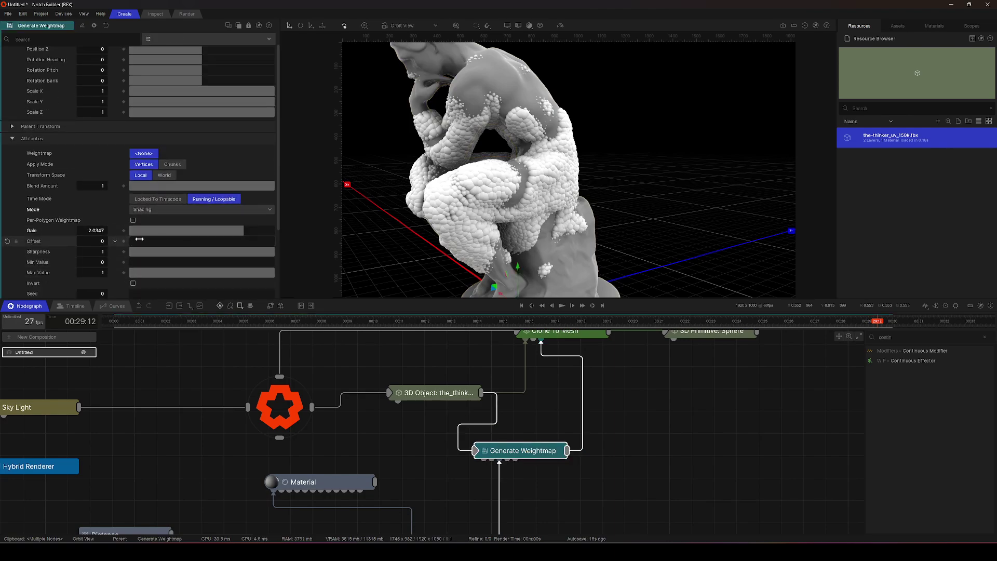
left_click_drag(139, 239, 144, 250)
left_click_drag(245, 230, 218, 235)
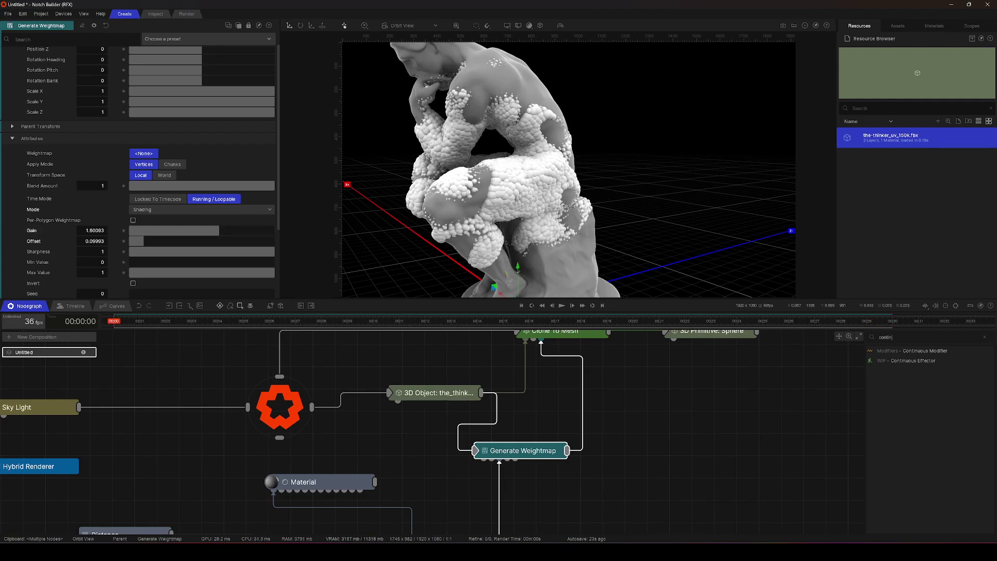
Add a Turbulence Effector node and connect it to the Effectors input of Clone To Mesh.
type("turb")
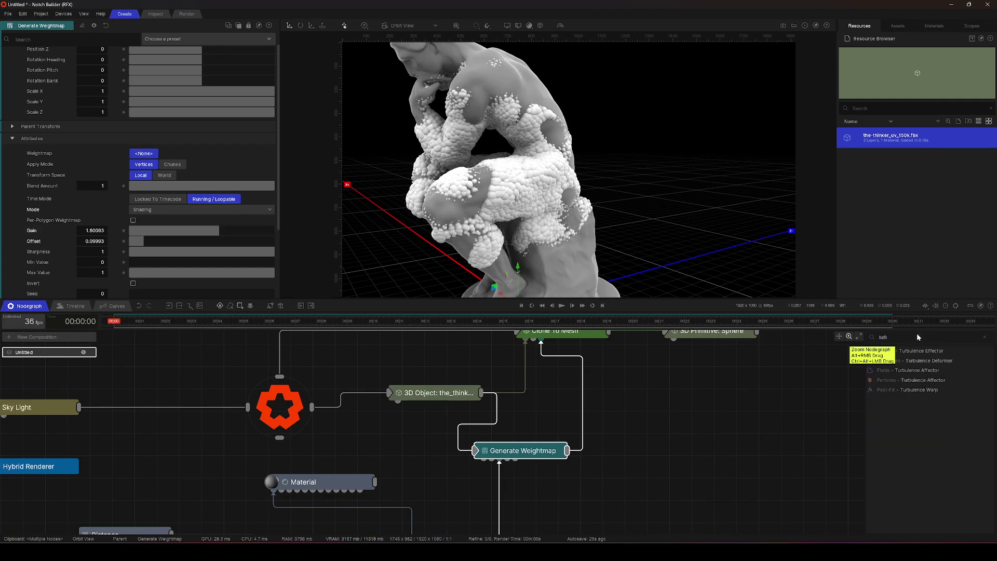
left_click_drag(929, 355, 644, 410)
middle_click_drag(644, 410, 610, 452)
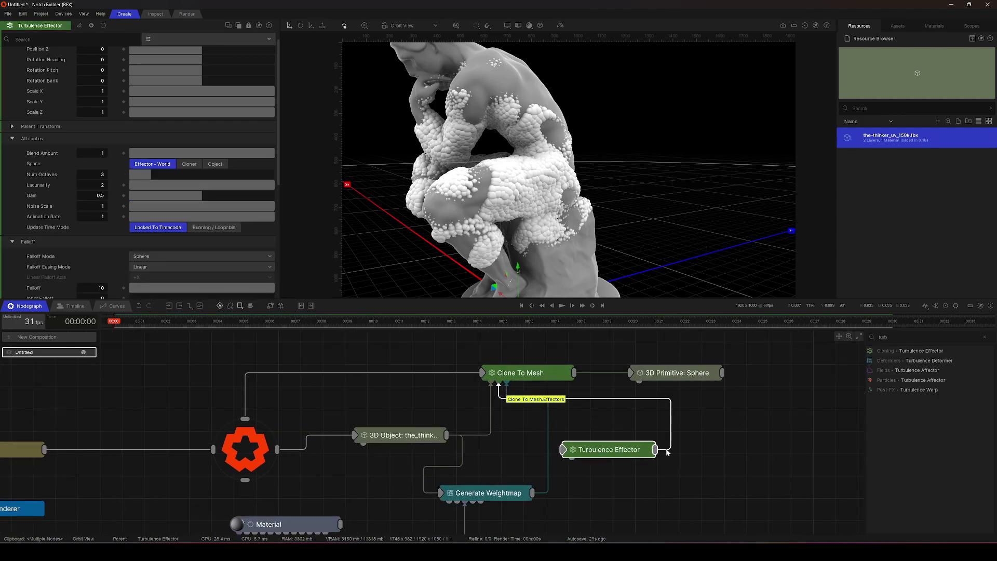
Set the Turbulence Effector's Falloff Mode to Infinite, enable Uniform Scale and raise its effector Scale X, previewing the result in playback.
scroll(249, 277, "down", 5)
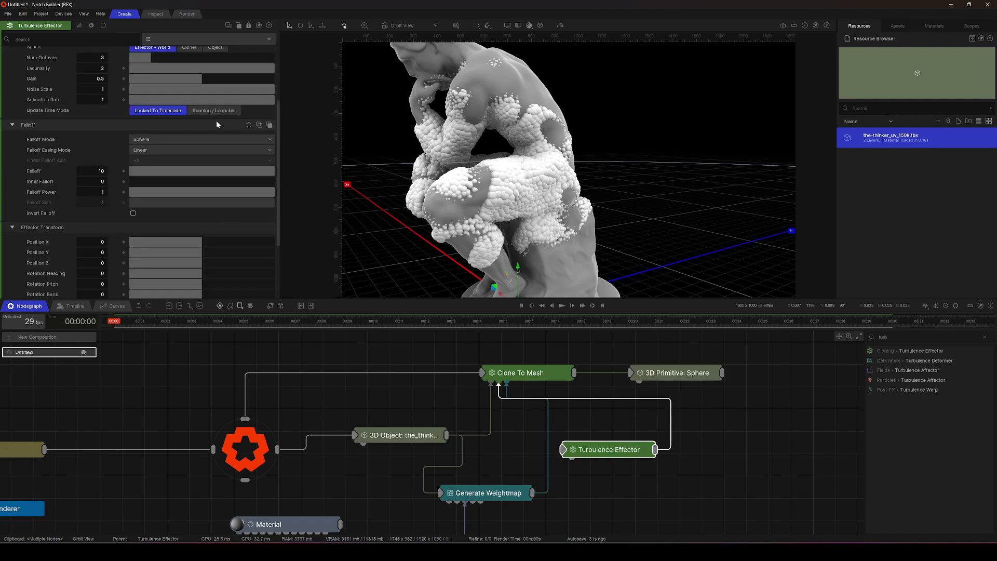
left_click(173, 141)
left_click(156, 152)
scroll(138, 237, "down", 4)
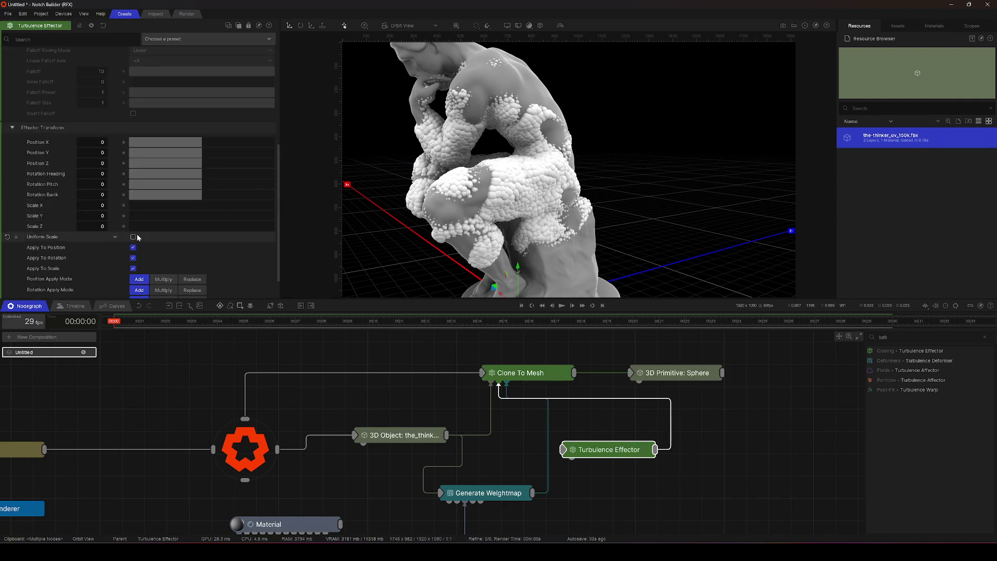
left_click_drag(141, 208, 244, 210)
key("space")
key("space")
Set the Turbulence Effector's Noise Scale to about 19, Animation Rate to about 0.65 and effector Scale X to about 0.5.
scroll(187, 188, "up", 10)
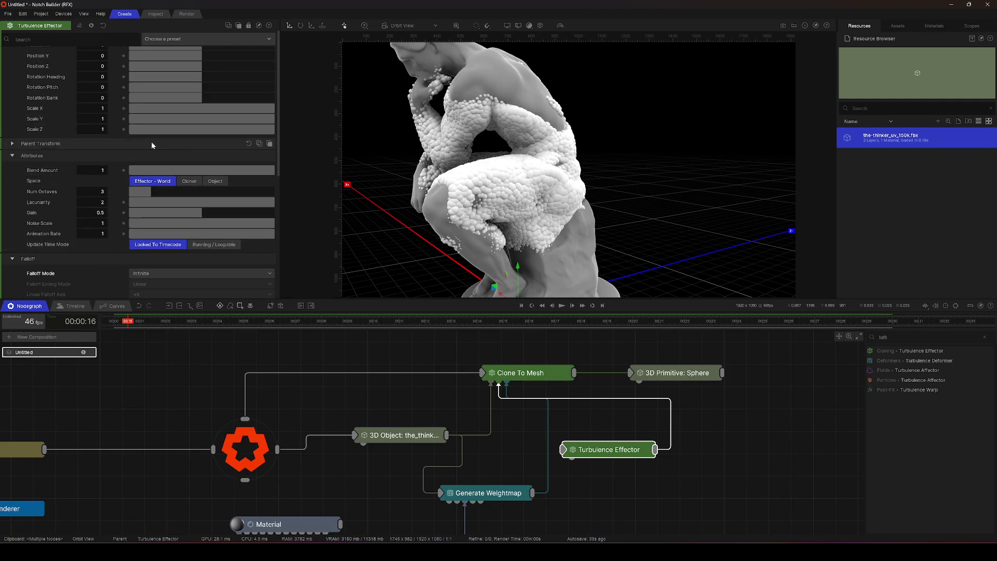
mouse_move(247, 233)
left_mouse_down()
mouse_move(196, 234)
mouse_move(198, 221)
mouse_move(838, 214)
left_mouse_up()
left_click_drag(234, 203, 663, 208)
key("space")
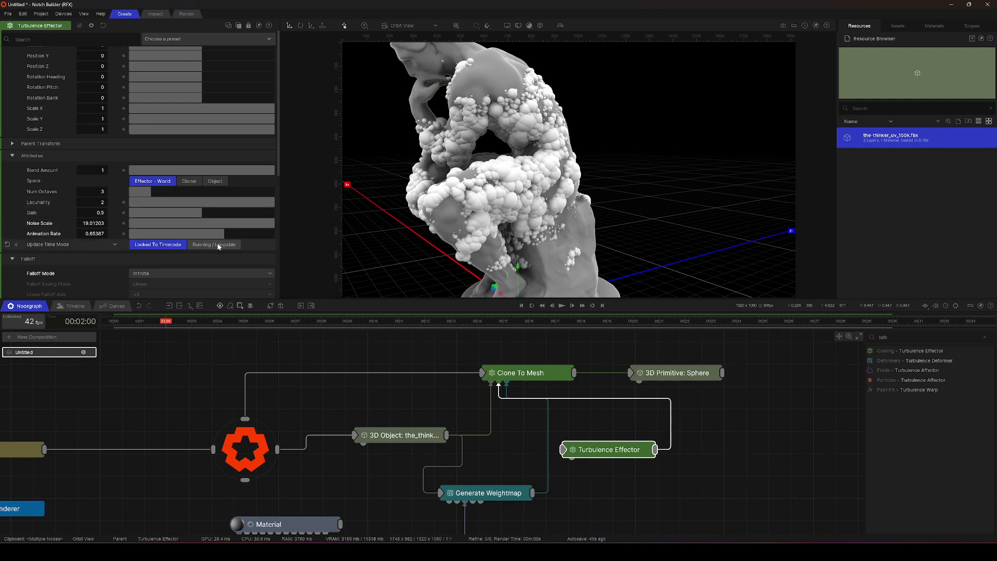
scroll(218, 228, "down", 5)
left_click_drag(231, 185, 192, 190)
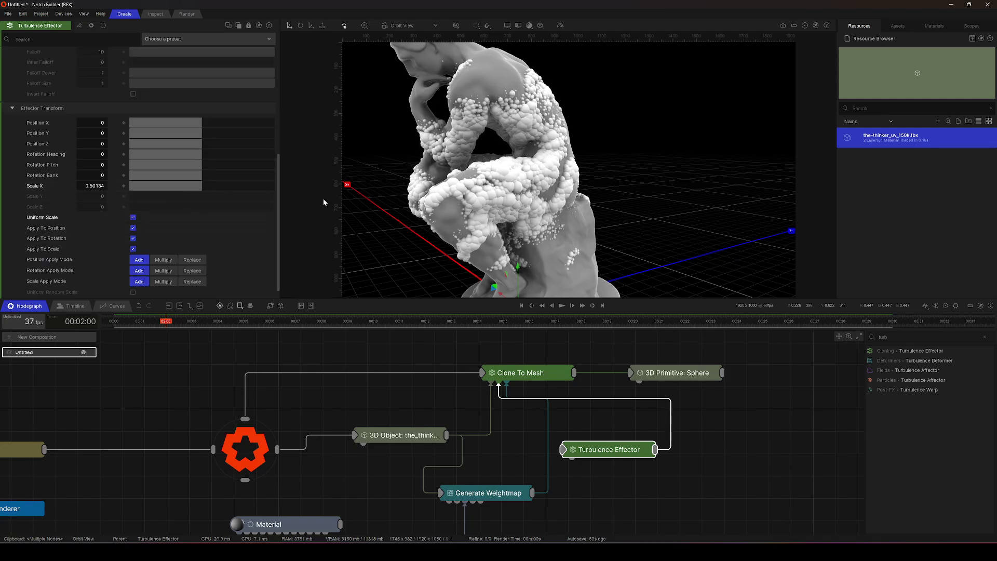
Move the Distance node to about X -0.028, Y 0.600, Z 0.106 and preview the clone spread in playback.
middle_click_drag(531, 408, 593, 345)
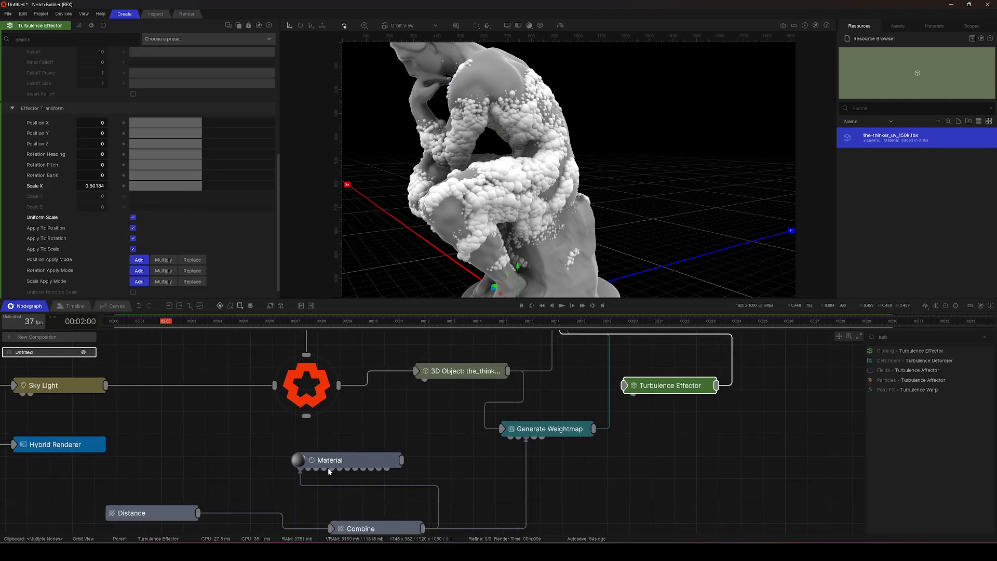
left_click(159, 509)
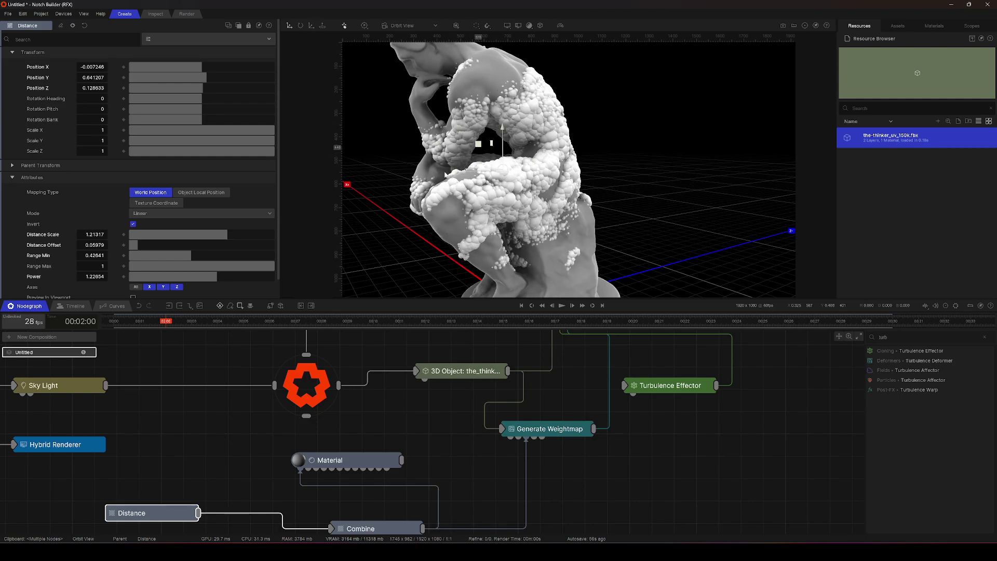
key("space")
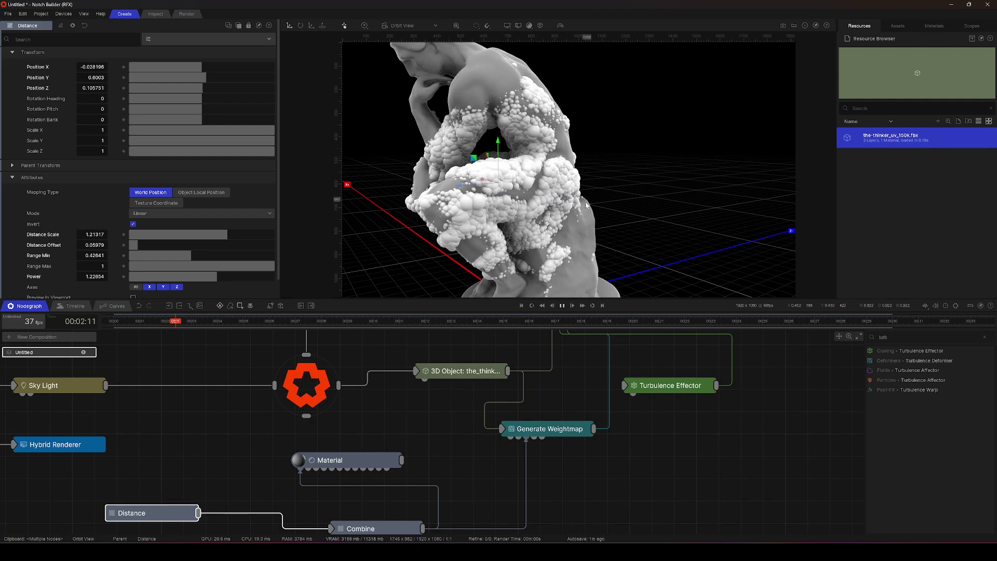
key("space")
right_click_drag(586, 201, 645, 173)
Disconnect Combine from the Material node and move Material below the Turbulence Effector.
middle_click_drag(636, 439, 563, 379)
scroll(401, 400, "down", 2)
scroll(430, 384, "up", 1)
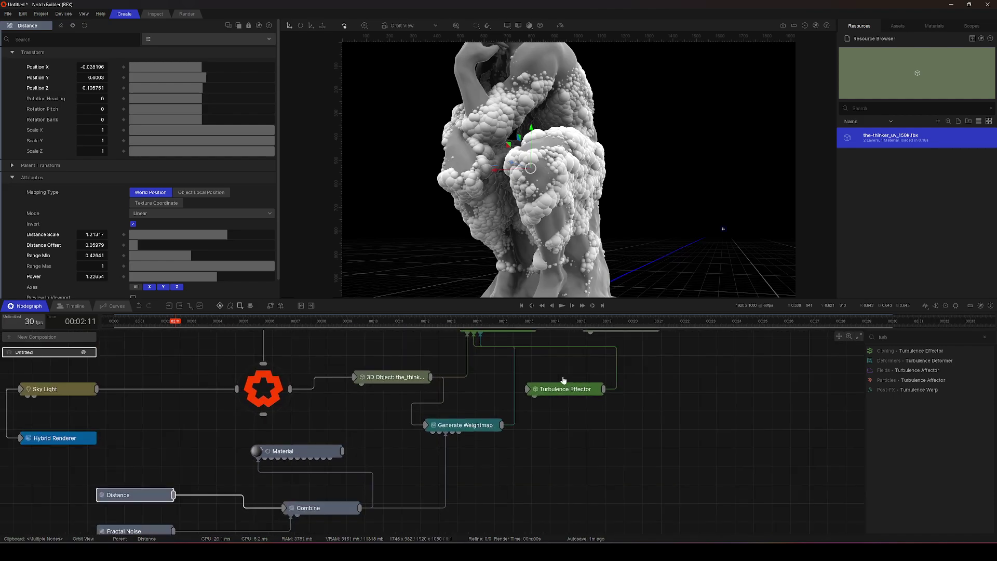
left_click(328, 472)
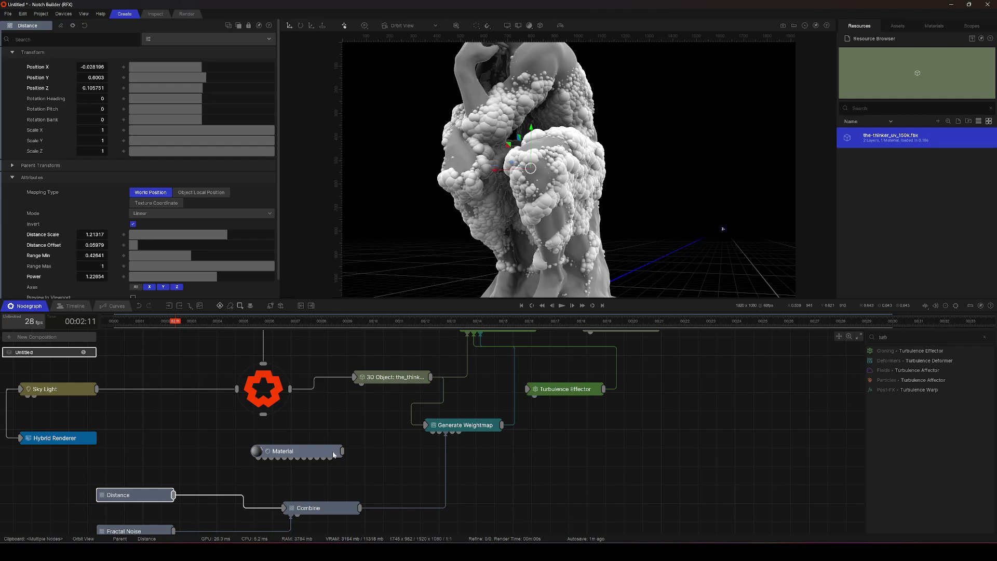
left_click_drag(330, 455, 596, 459)
middle_click_drag(566, 453, 426, 492)
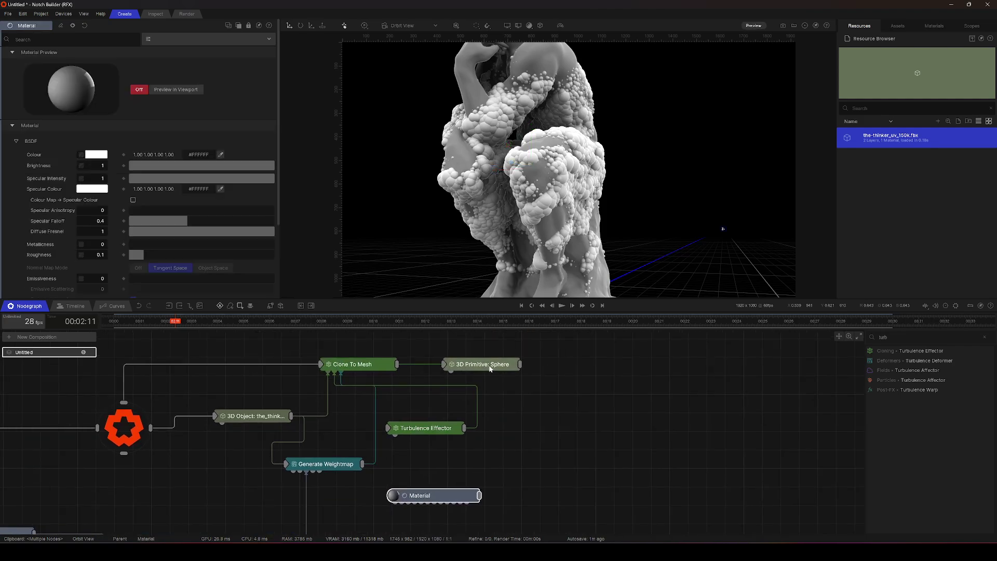
Move the 3D Primitive: Sphere node clear of the other nodes and connect the Material node to it.
left_click_drag(490, 369, 599, 390)
middle_click_drag(499, 486, 467, 453)
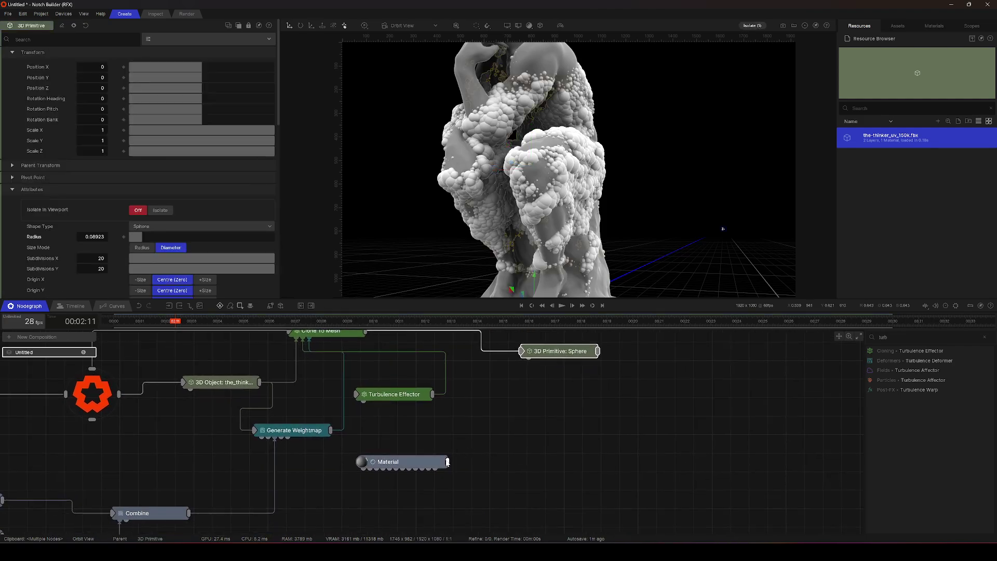
left_click_drag(518, 382, 529, 359)
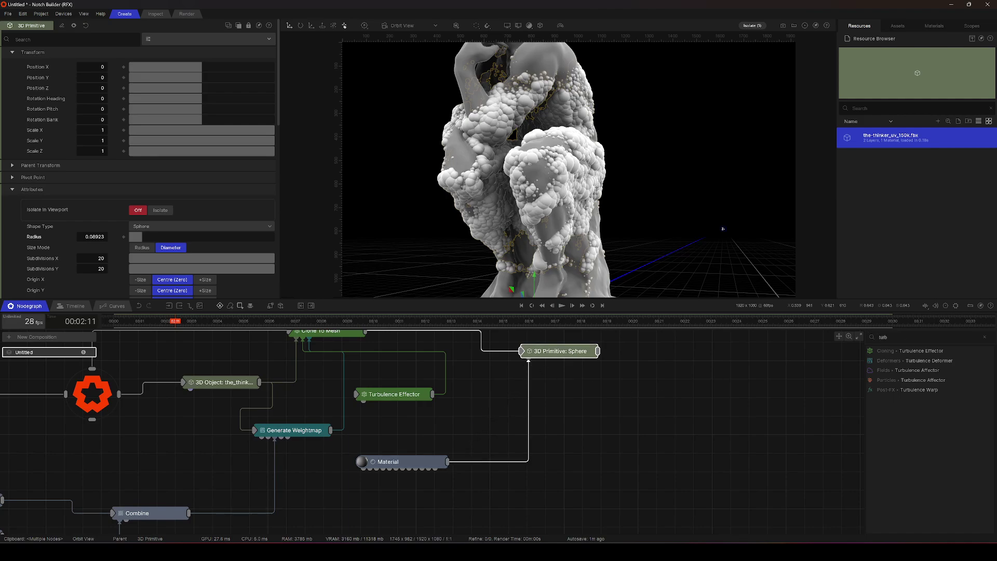
Add a Shading Null node below Material, connect Combine to its input, and connect its output to the Material's first shading input.
type("null")
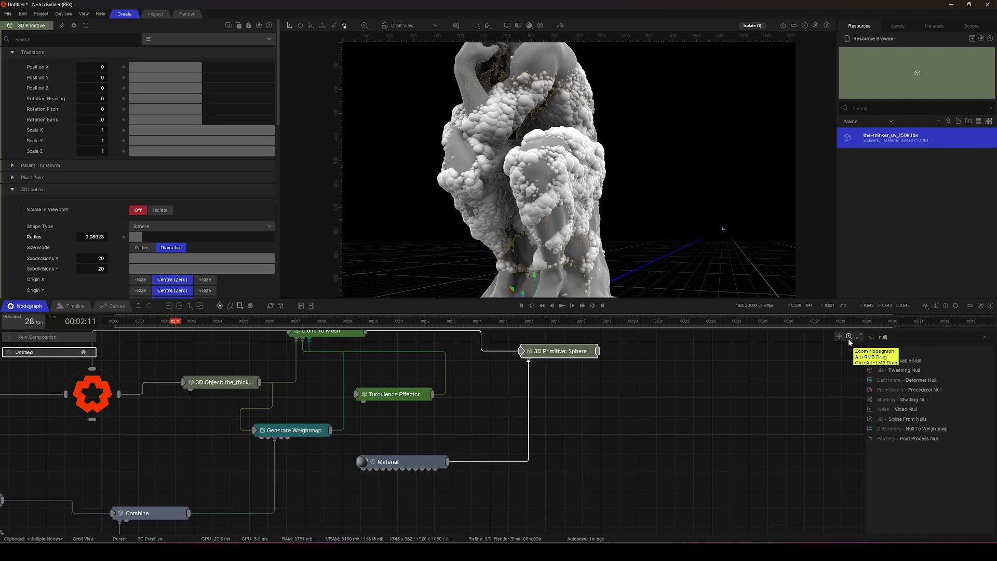
left_click_drag(452, 492, 335, 501)
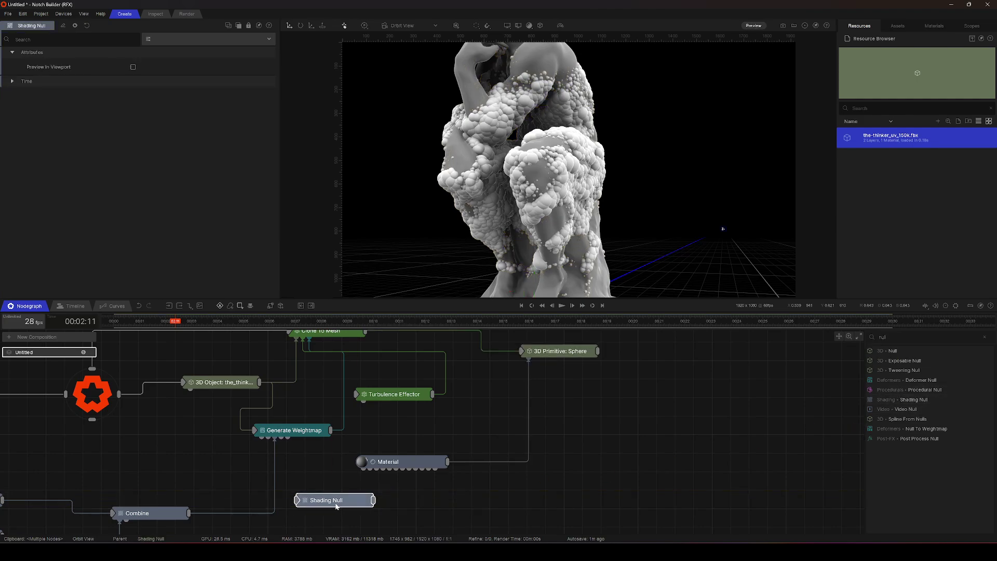
middle_click_drag(336, 504, 356, 462)
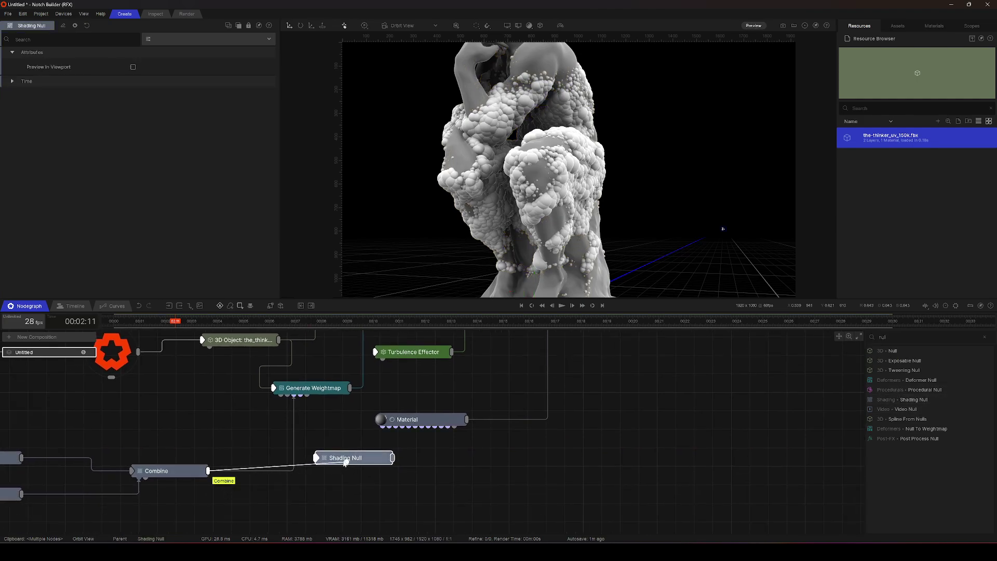
left_click_drag(318, 460, 316, 458)
middle_click_drag(392, 460, 290, 502)
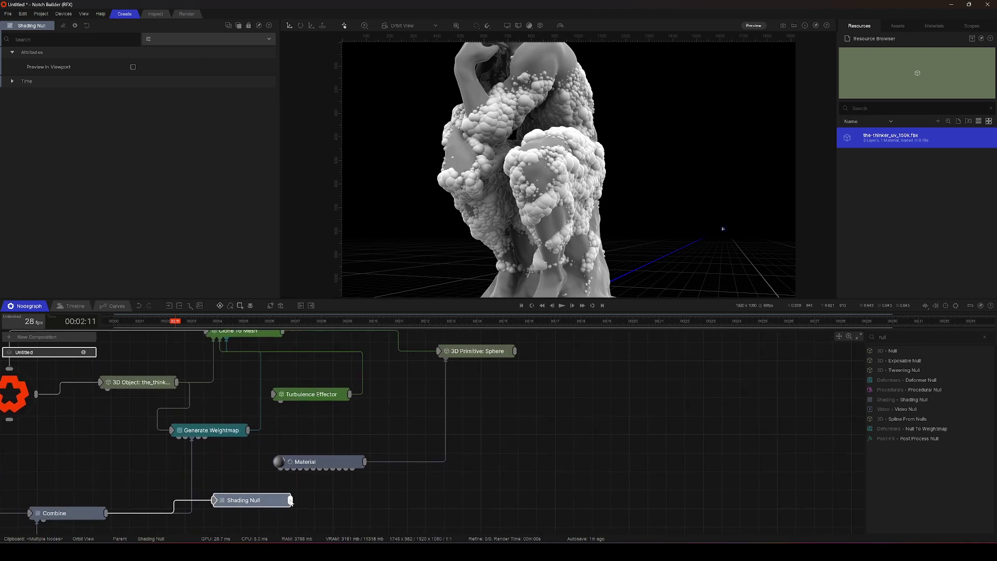
left_click_drag(282, 477, 281, 471)
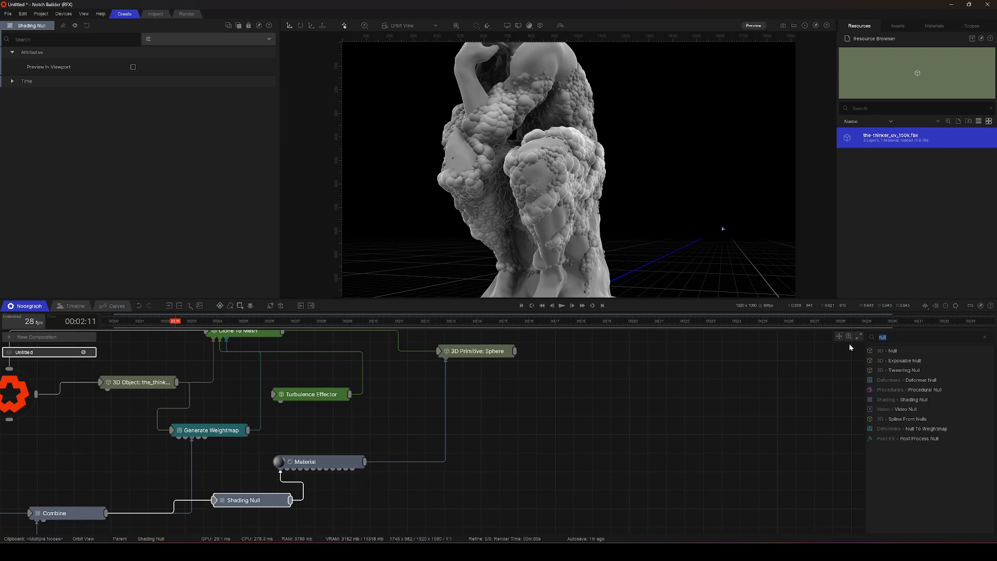
Add a Colour Correction node connected to the Shading Null, with Contrast about 2.01 and Brightness about 0.83.
key("BackSpace")
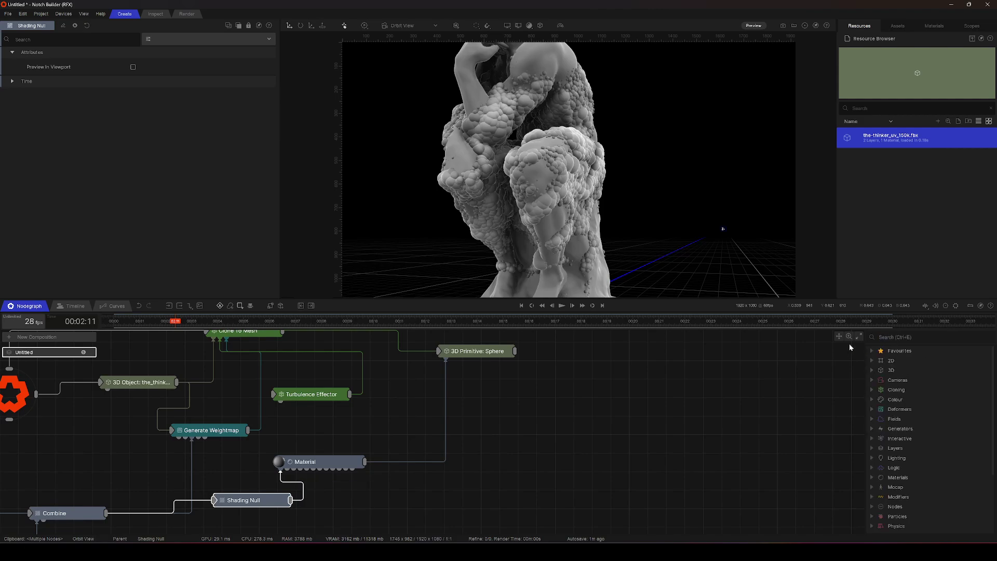
type("shading")
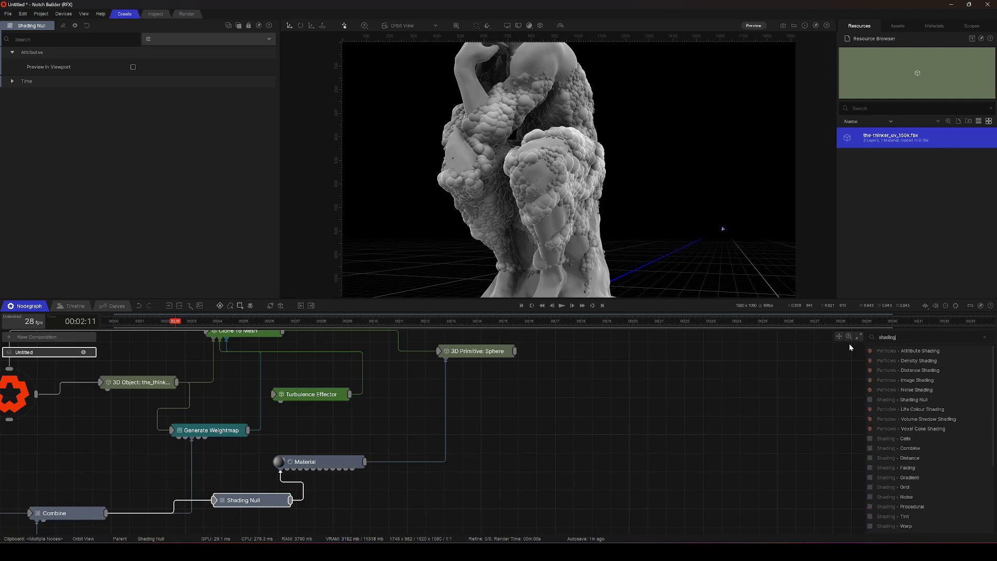
scroll(970, 448, "down", 3)
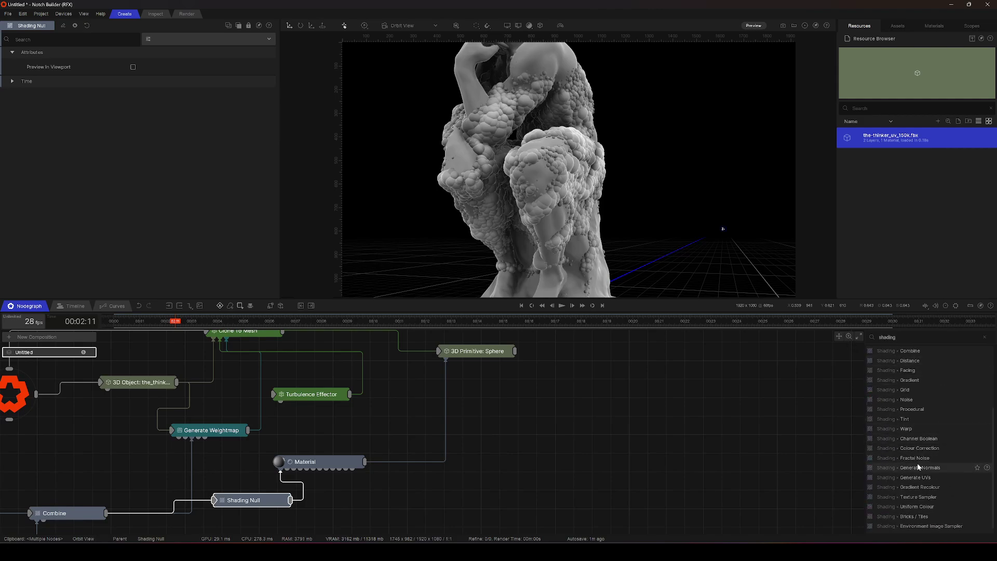
left_click_drag(919, 451, 439, 503)
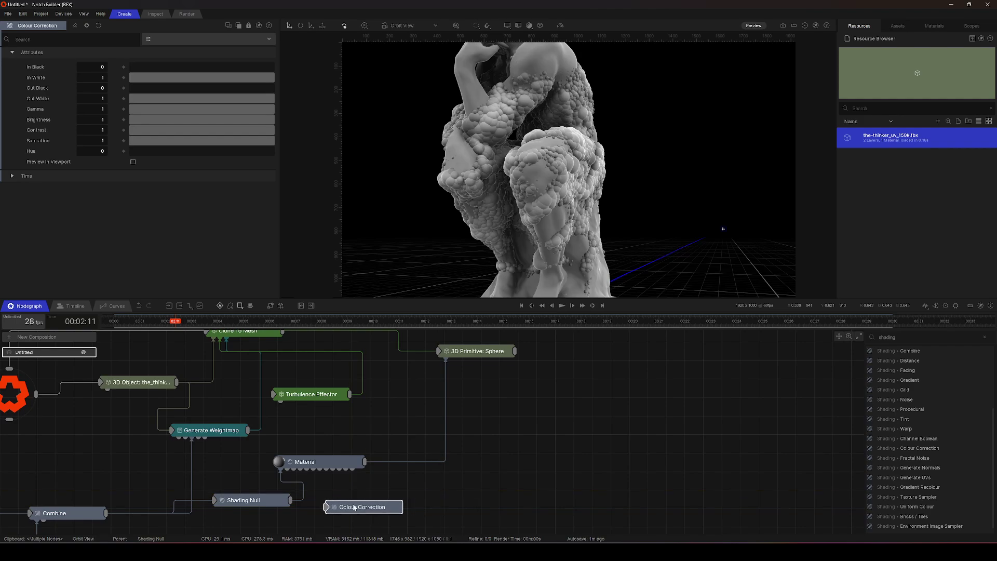
middle_click_drag(354, 507, 459, 452)
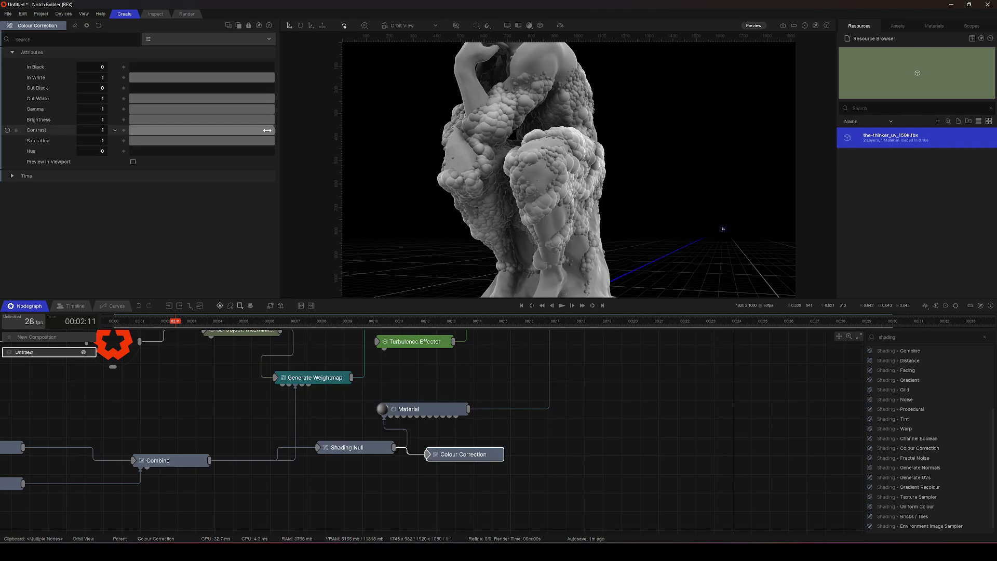
left_click_drag(244, 134, 450, 141)
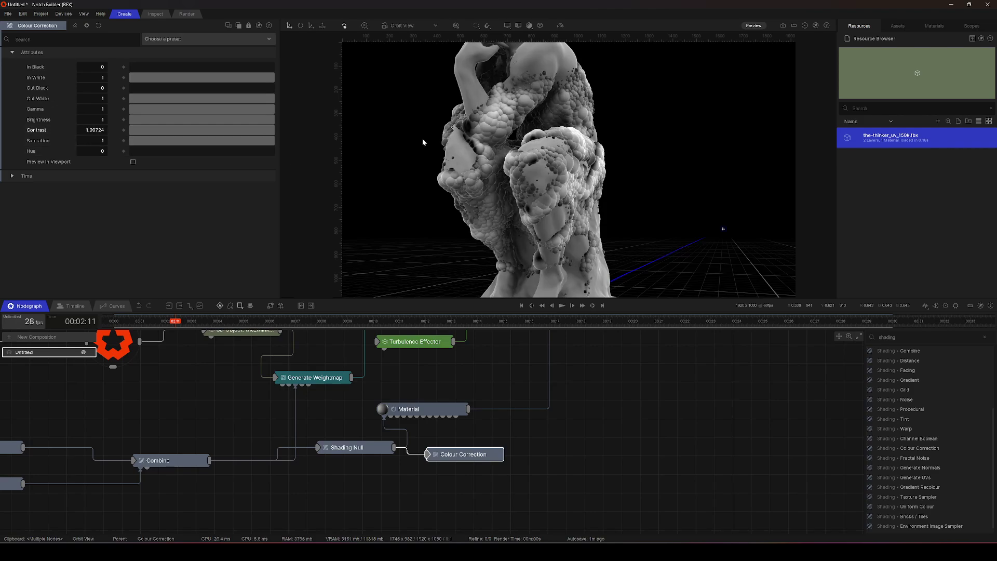
mouse_move(270, 120)
left_mouse_down()
mouse_move(190, 123)
mouse_move(260, 128)
mouse_move(247, 128)
left_mouse_up()
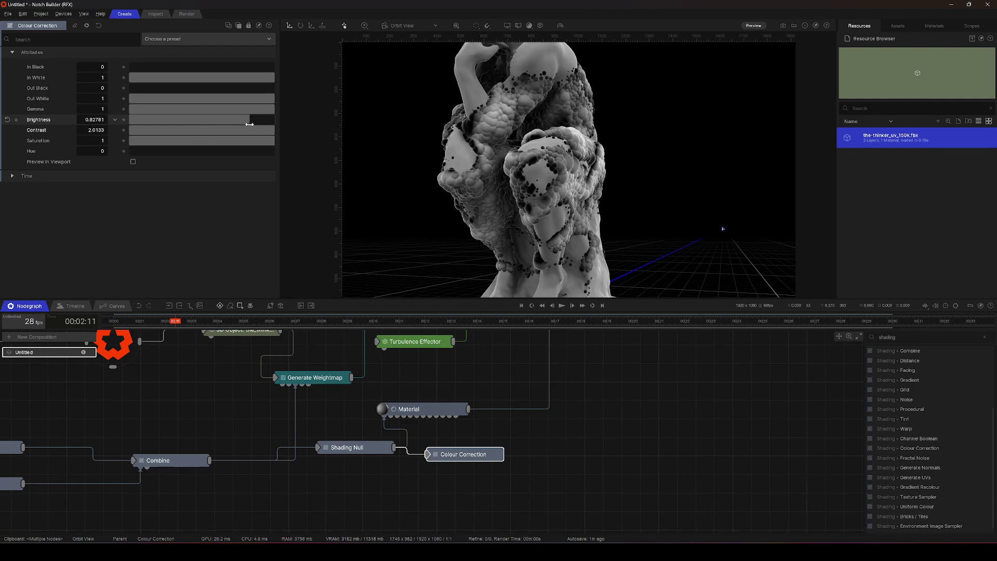
Set the Distance node's Distance Scale to about 1.155 and Range Min to about 0.45, and preview the spread in playback.
middle_click_drag(262, 420, 456, 383)
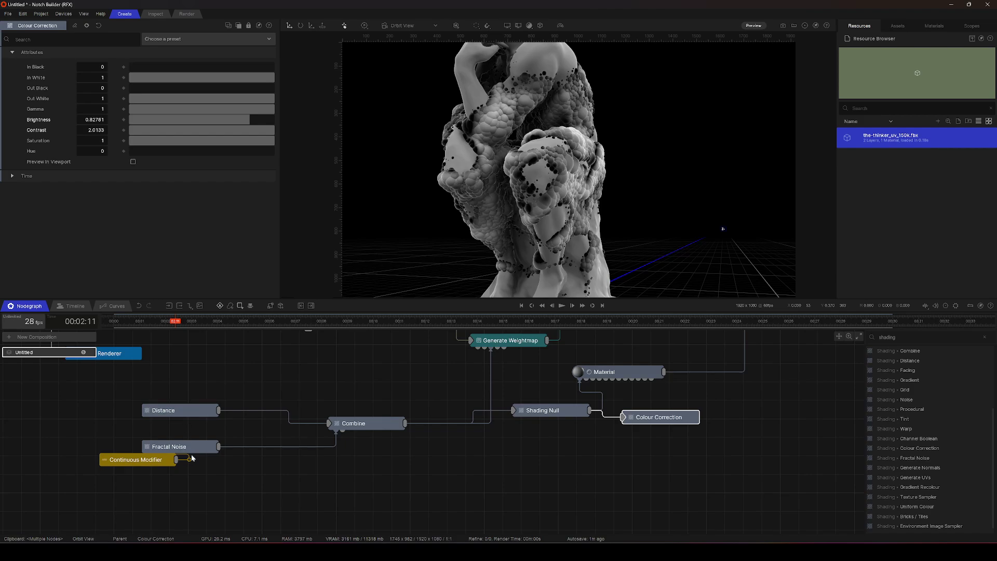
left_click(185, 416)
scroll(176, 221, "down", 1)
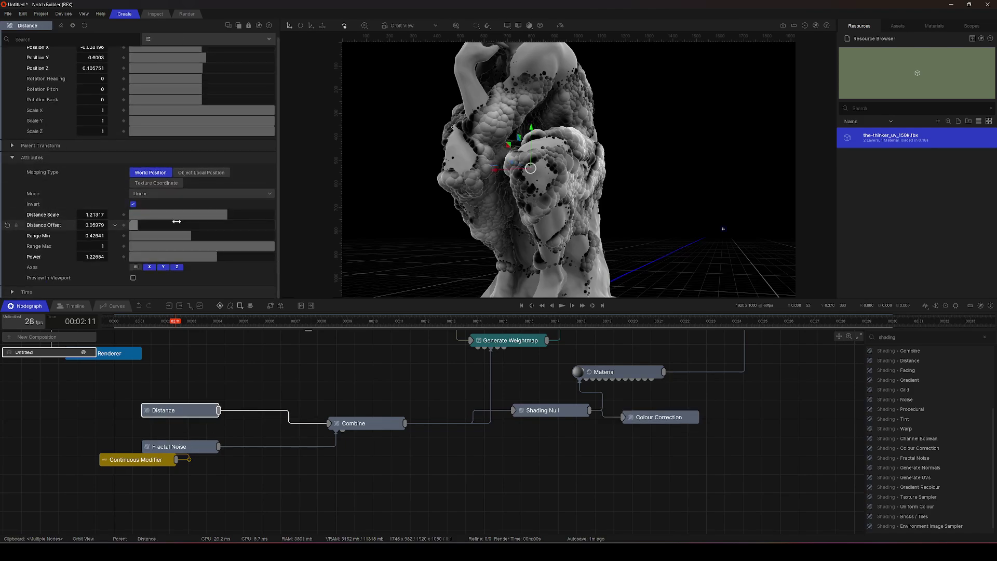
left_click_drag(218, 216, 194, 238)
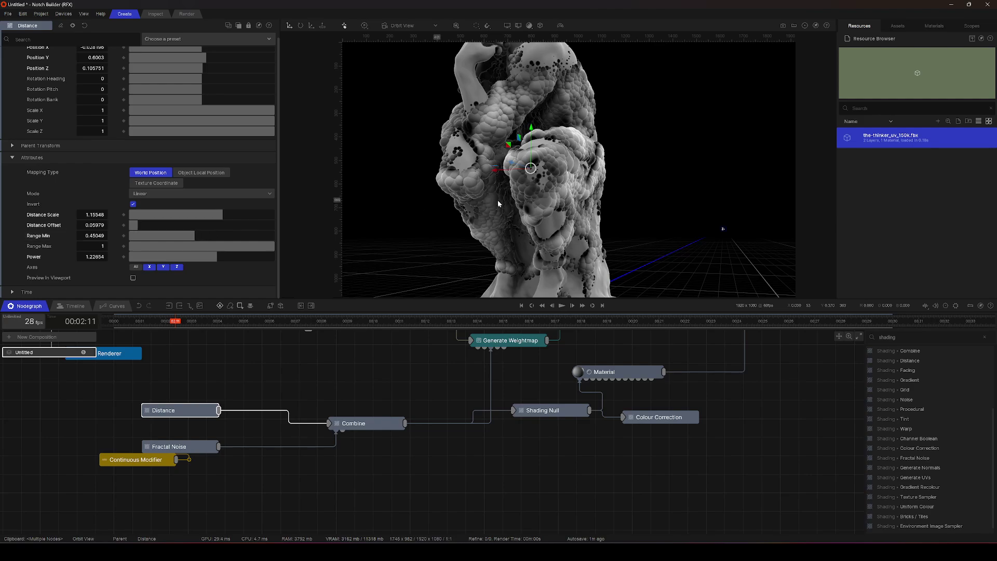
key("space")
middle_click_drag(614, 248, 602, 252)
key("space")
middle_click_drag(453, 402, 417, 460)
mouse_move(428, 249)
middle_mouse_down()
mouse_move(495, 283)
mouse_move(442, 259)
middle_mouse_up()
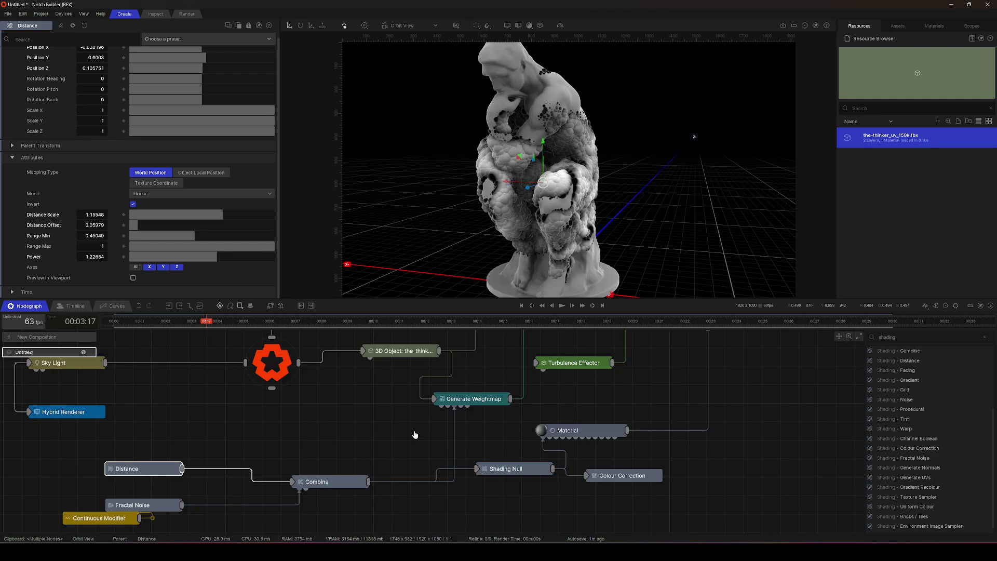
Move the Distance node to about X -0.055 and Y 0.643 while checking the clone spread in playback.
middle_click_drag(416, 434, 457, 461)
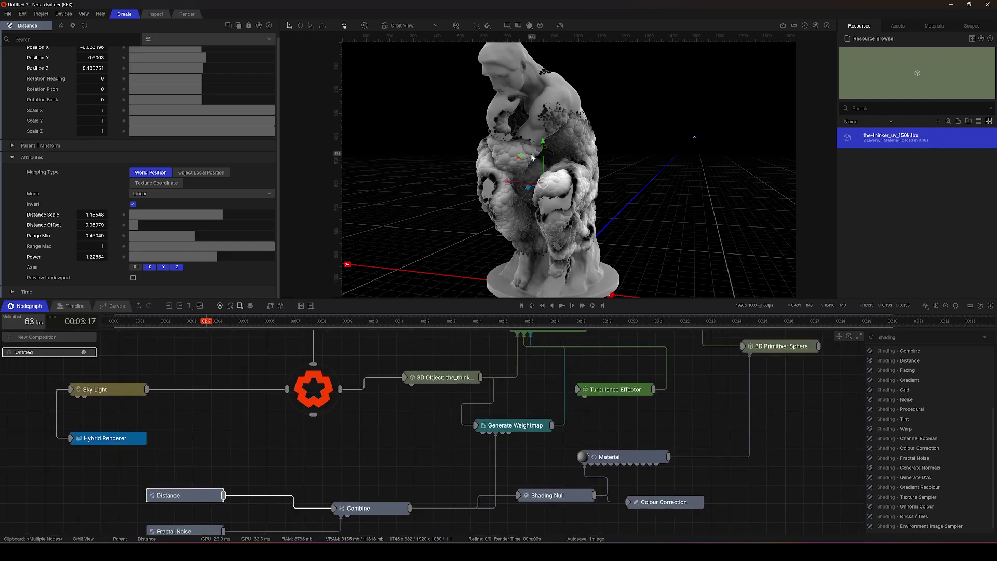
middle_click_drag(556, 183, 596, 182)
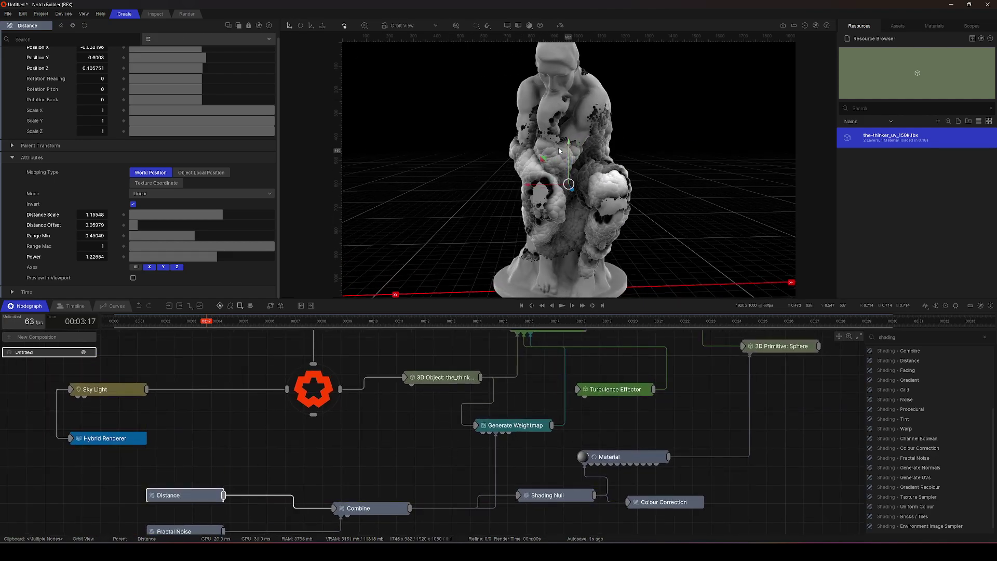
key("space")
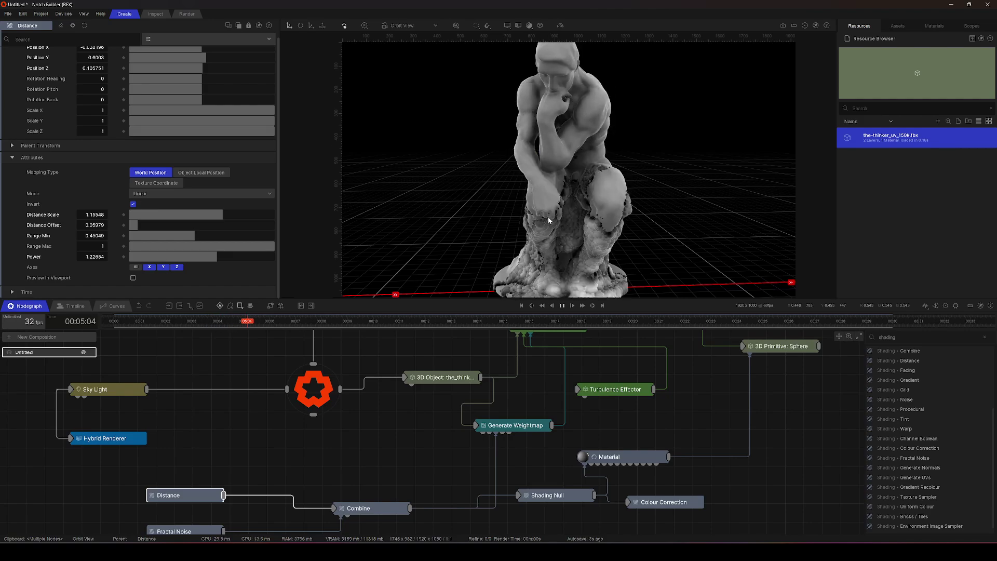
key("space")
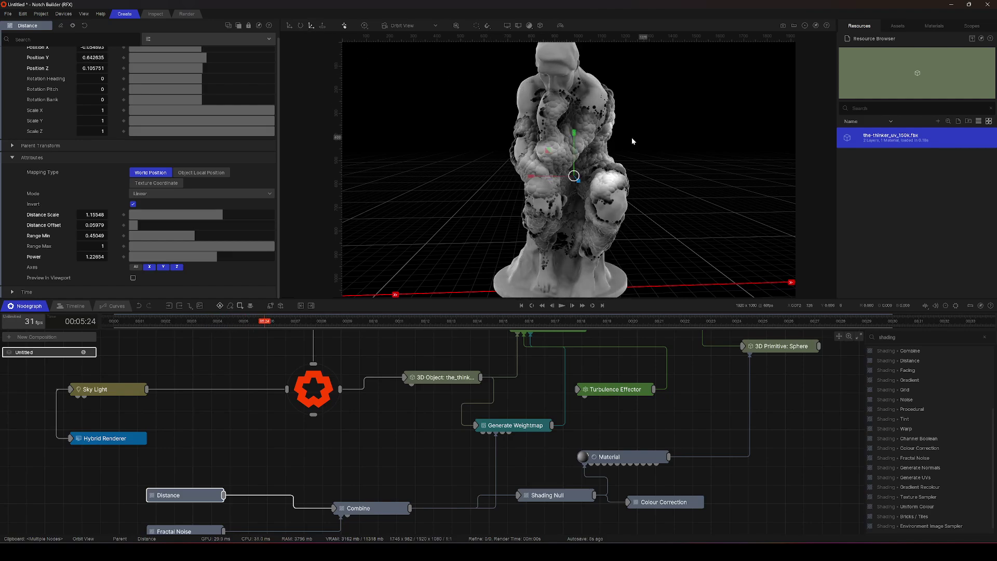
Scale the Distance node uniformly to about 0.816 during playback.
middle_click_drag(632, 141, 586, 150)
left_click_drag(515, 174, 669, 121)
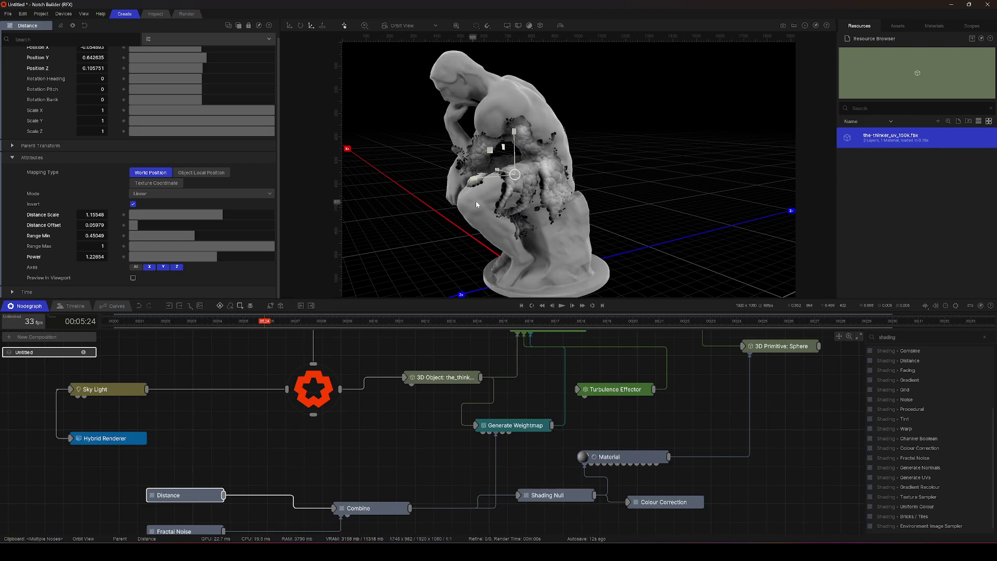
key("space")
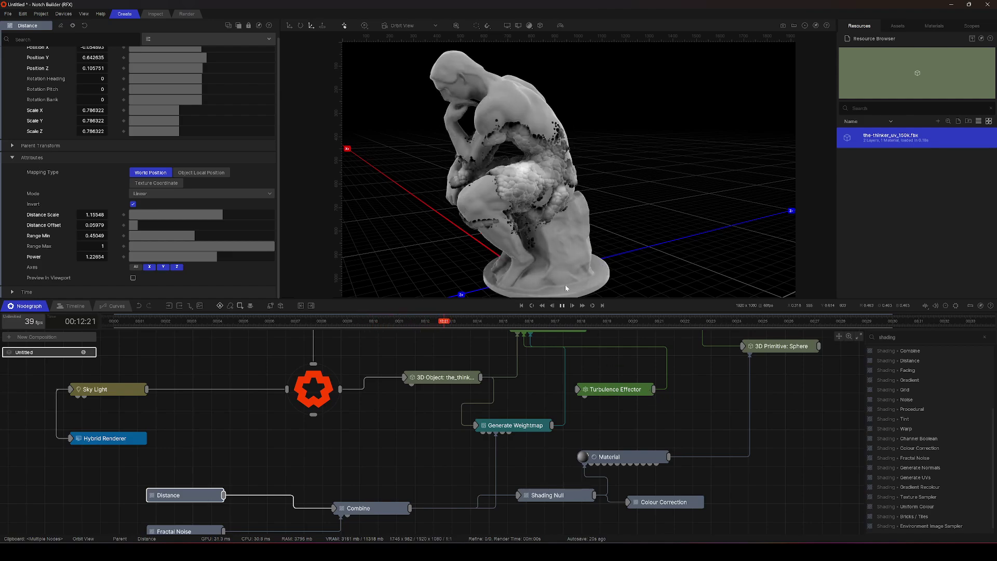
left_click_drag(585, 125, 618, 171)
Examine the animated sphere clones and their shading around the statue from several angles during playback.
scroll(563, 460, "down", 1)
middle_click_drag(562, 460, 543, 453)
scroll(571, 423, "down", 2)
left_click_drag(647, 191, 721, 192)
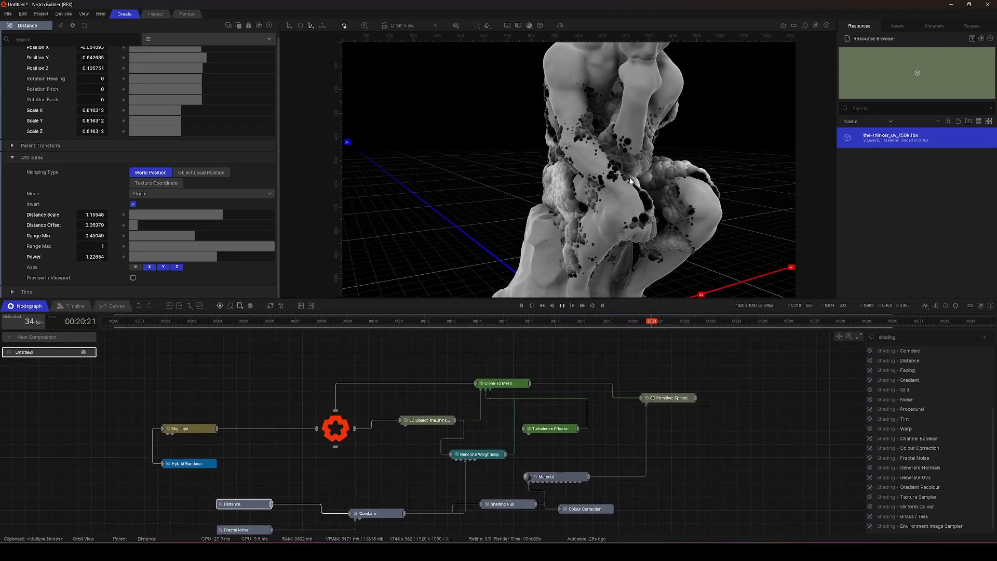
scroll(722, 192, "down", 5)
left_click_drag(585, 200, 494, 186)
scroll(494, 186, "up", 5)
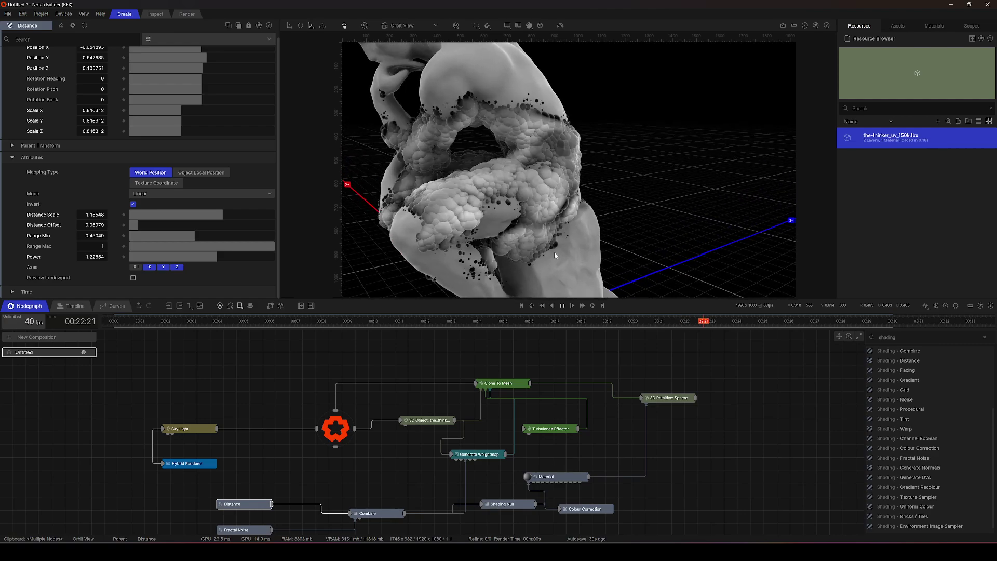
middle_click_drag(644, 411, 568, 431)
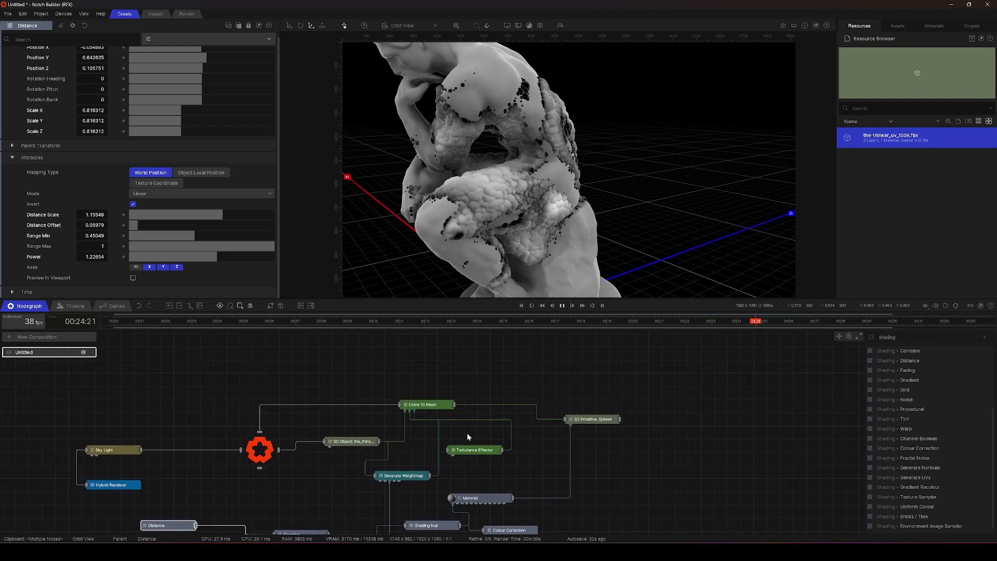